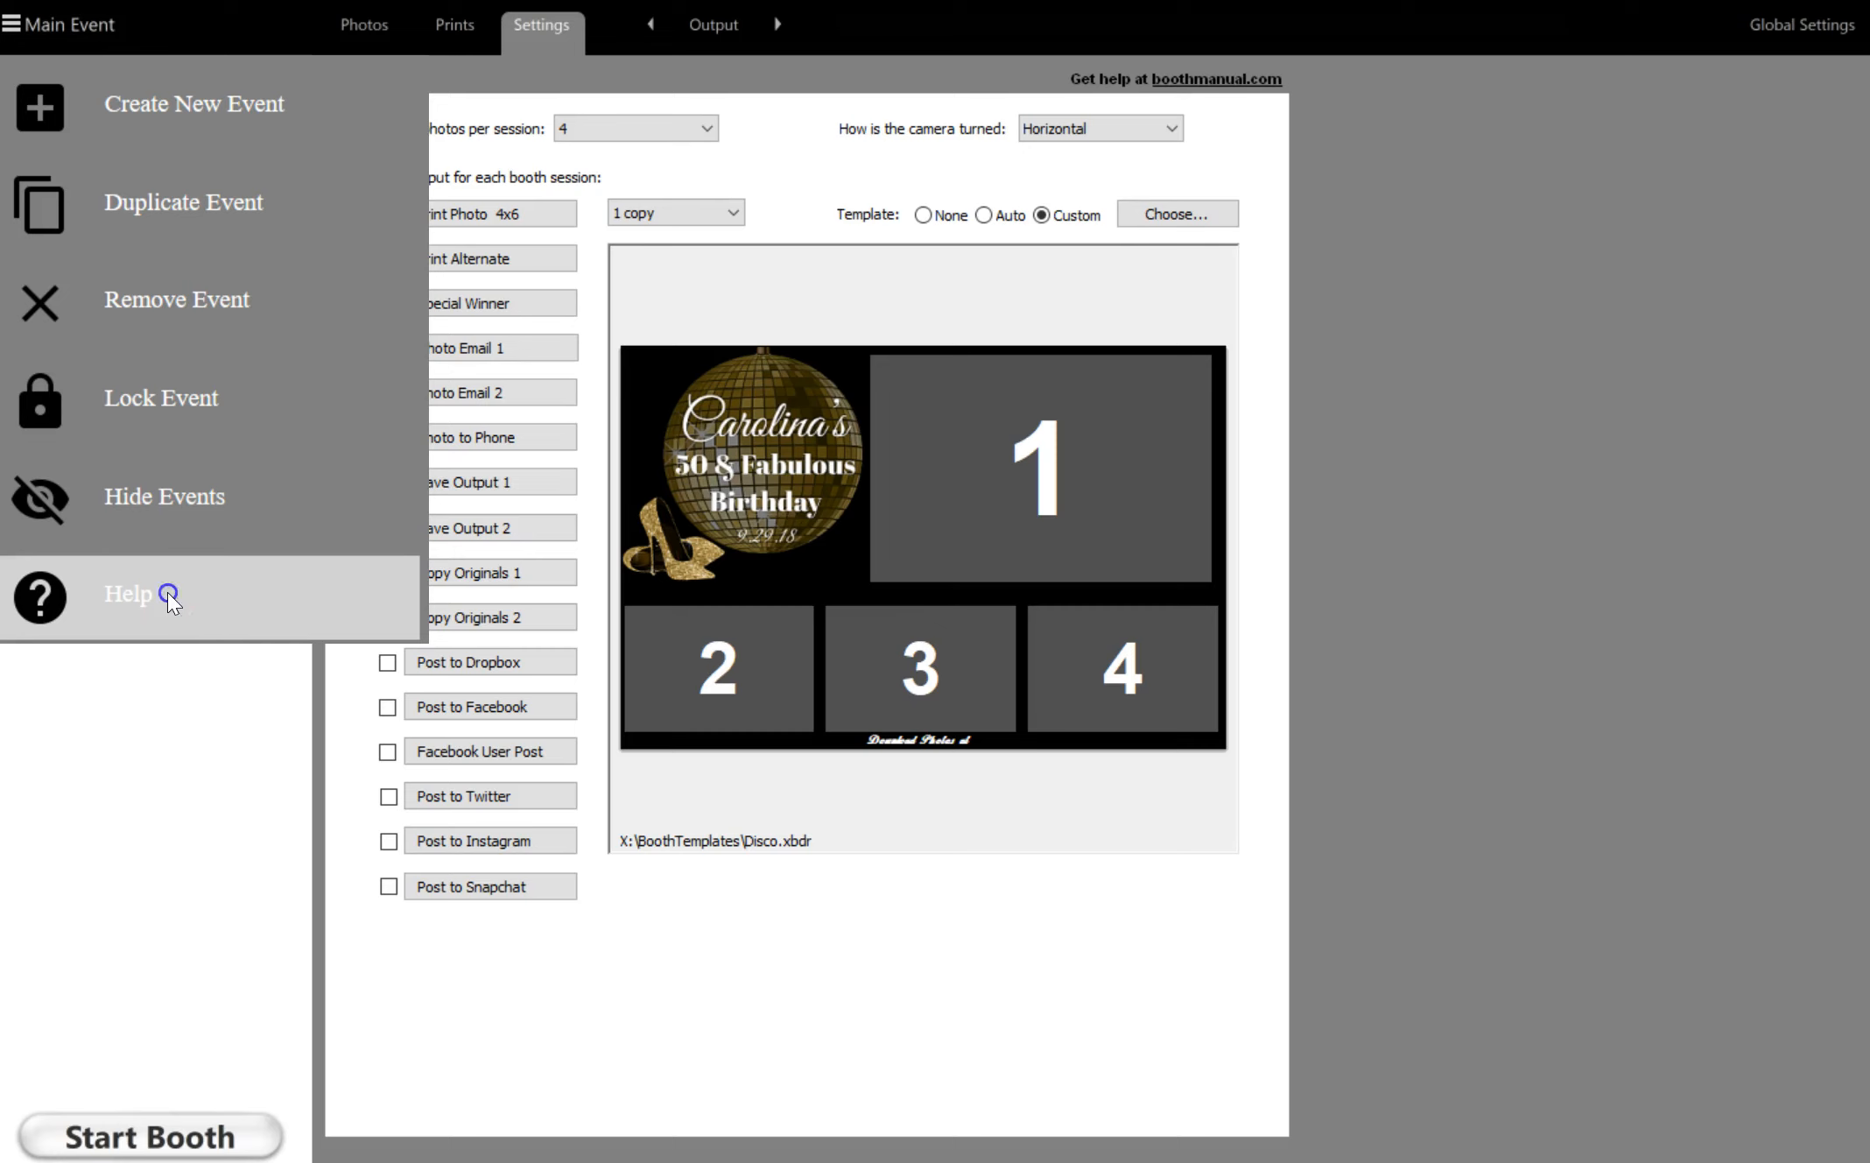
Open the online Booth help and review the General Info topics in its knowledge base
left_click(168, 595)
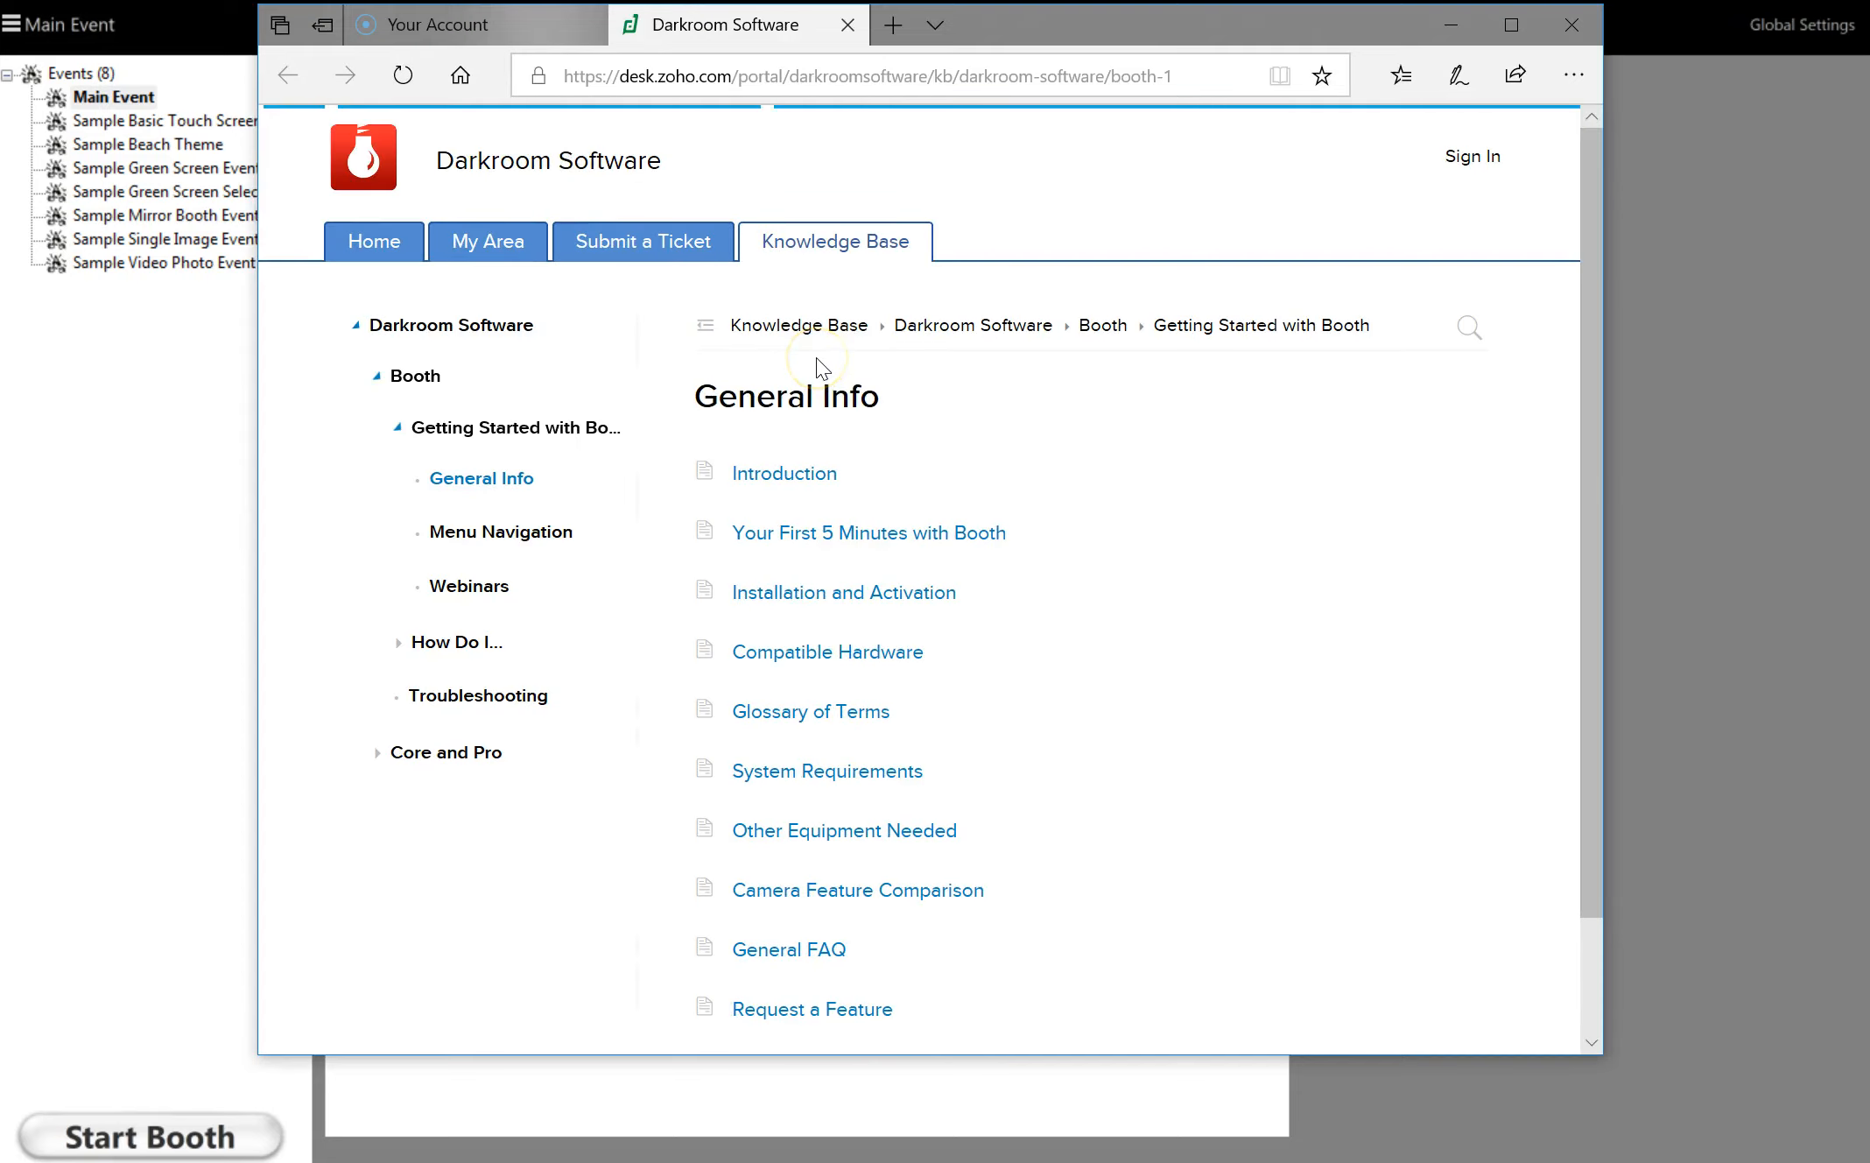
scroll(816, 358, "up", 3)
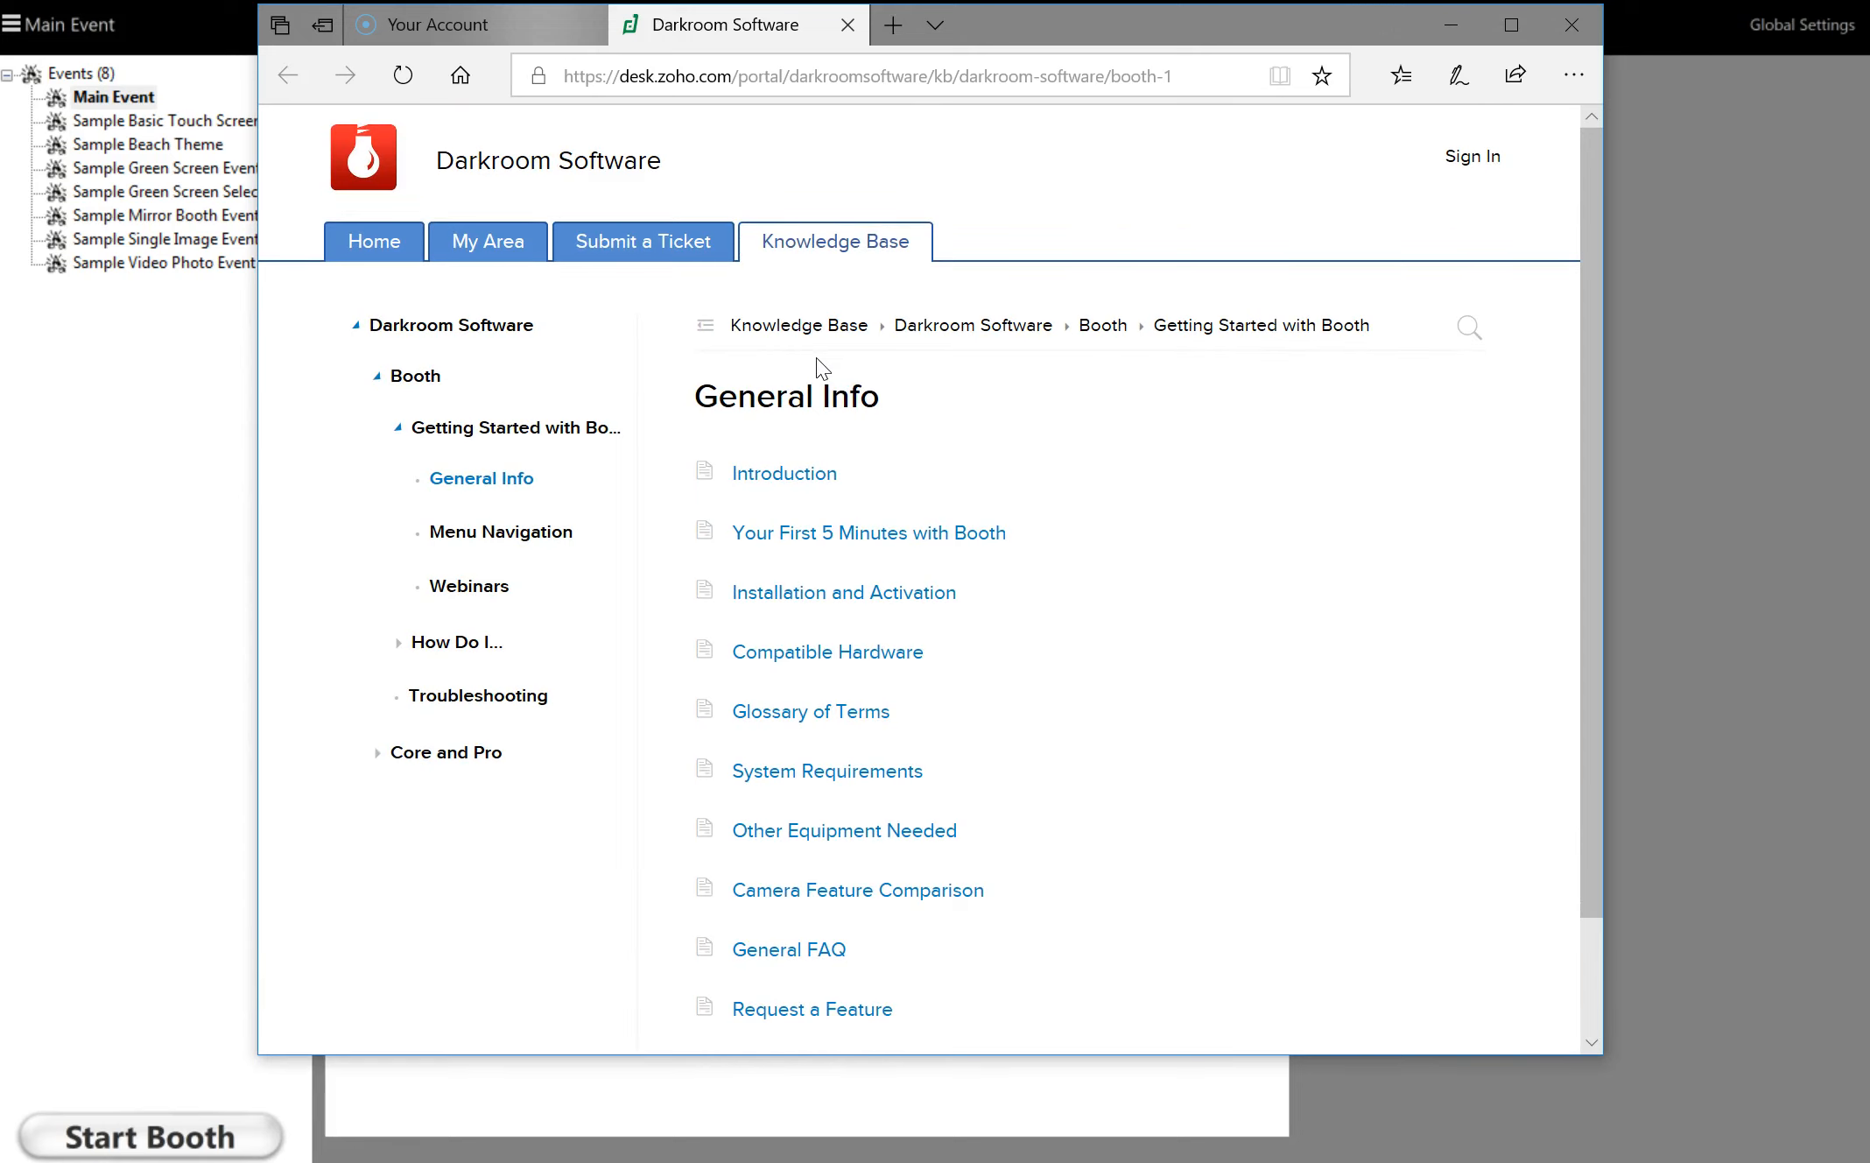
scroll(821, 366, "down", 2)
scroll(820, 366, "up", 1)
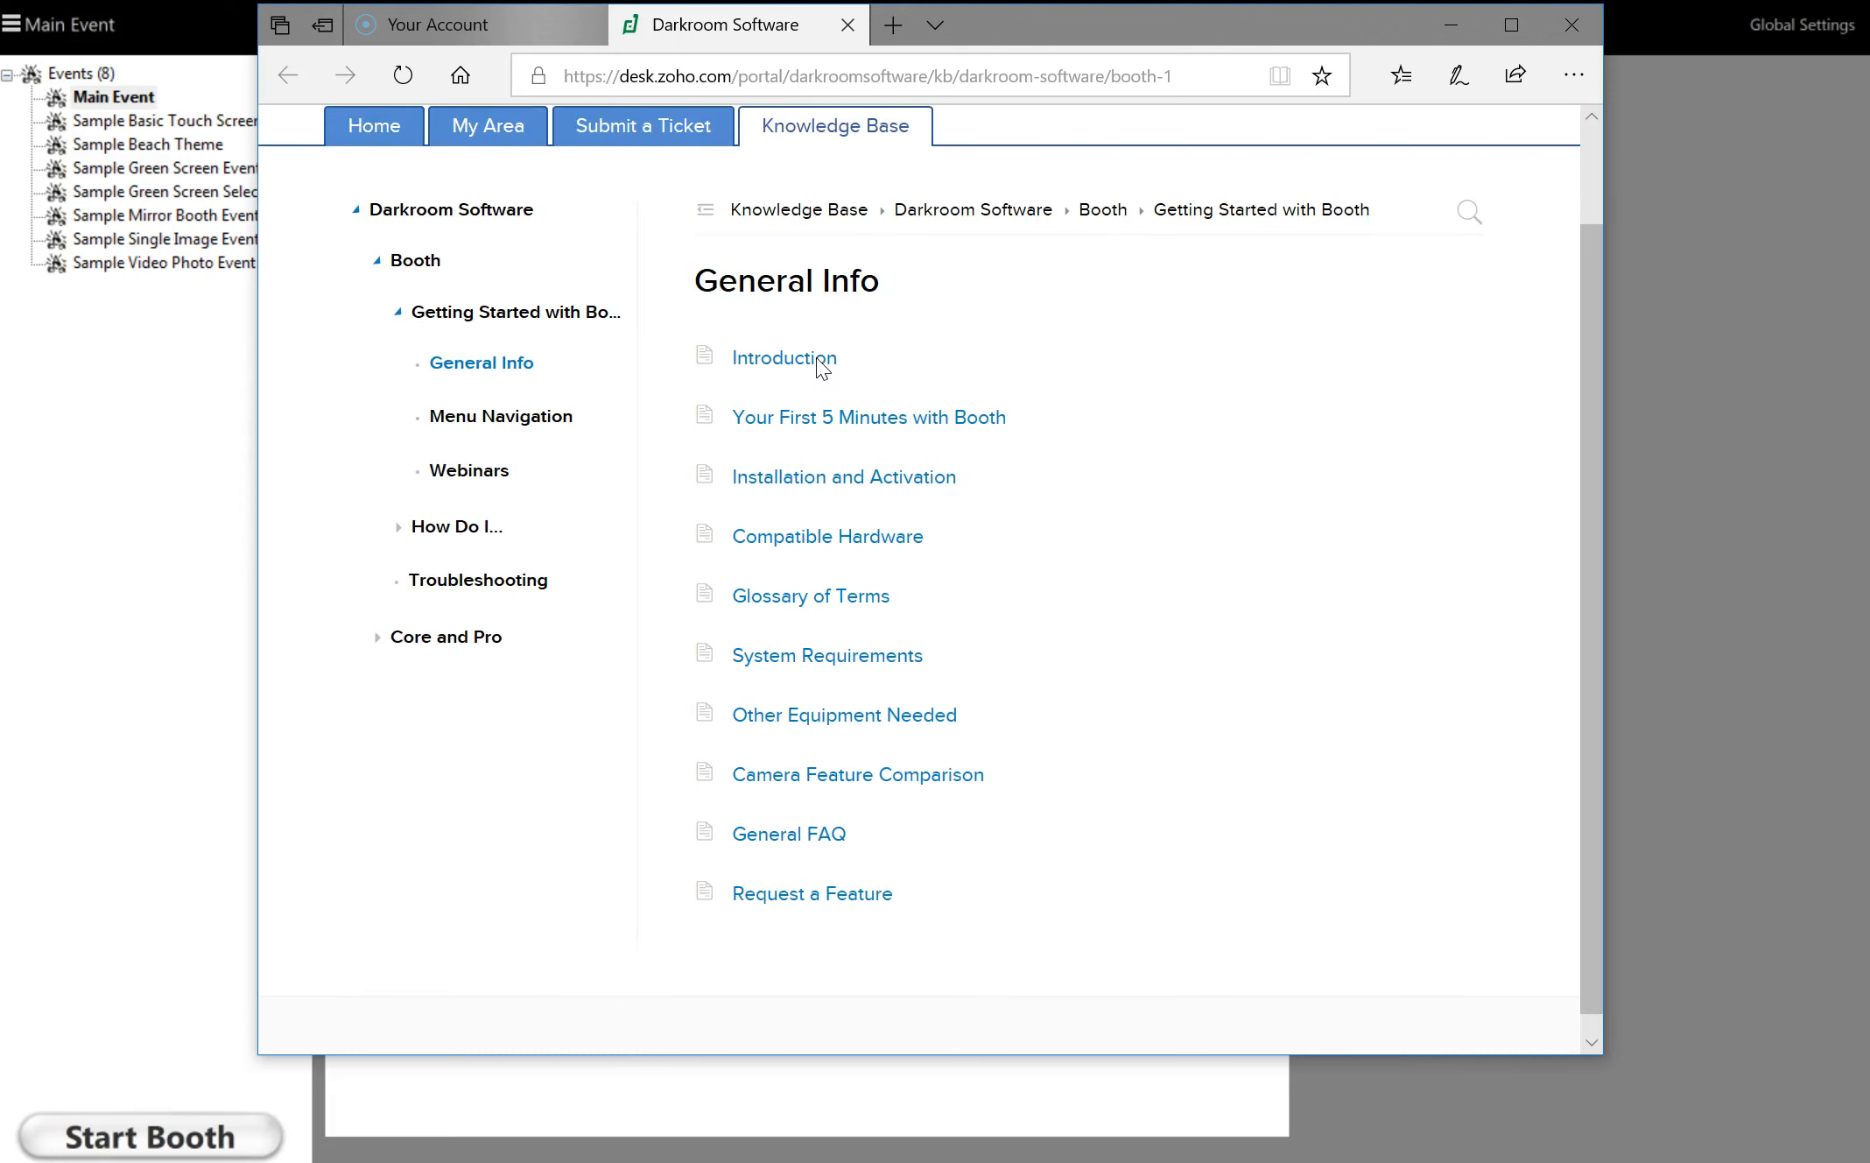
scroll(820, 366, "up", 2)
left_click(793, 473)
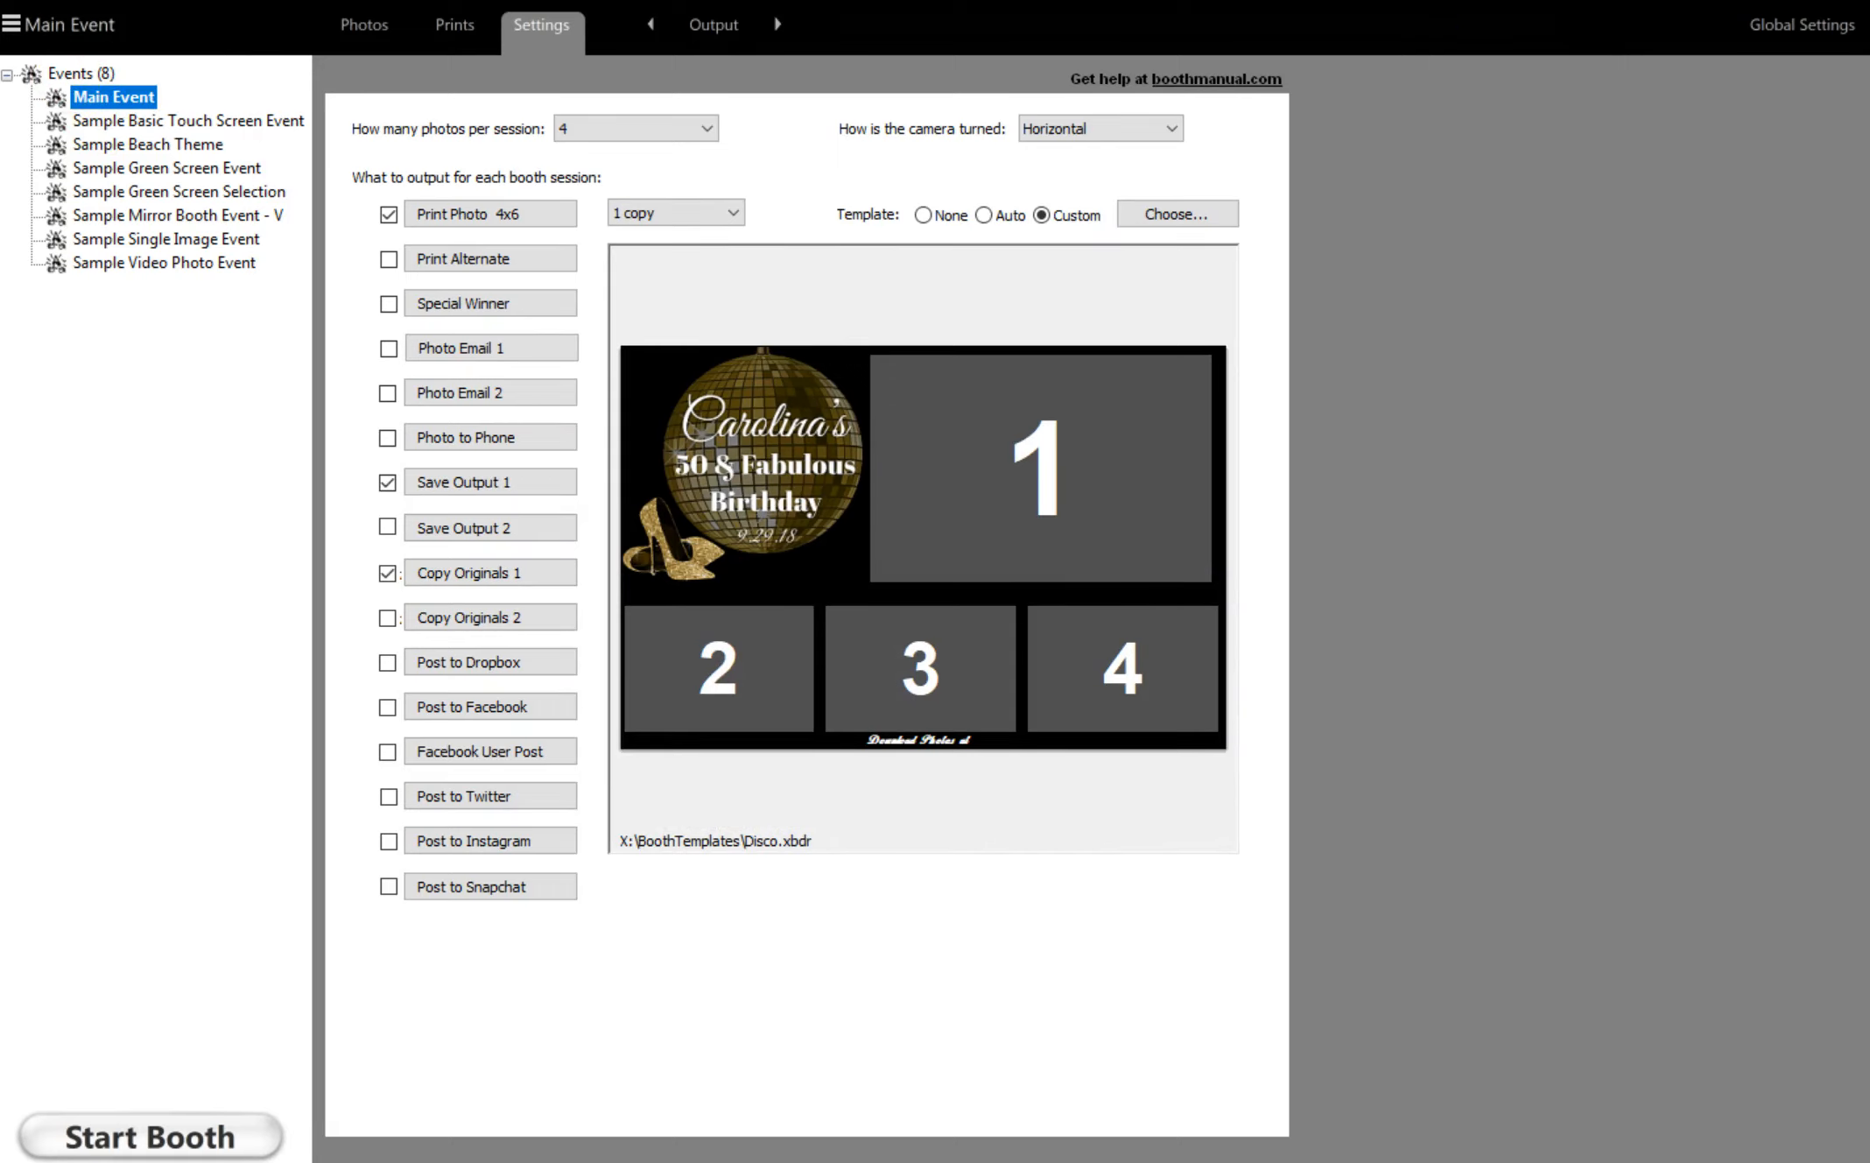
Go through the event list from Main Event to Sample Video Photo Event, viewing each event's template and output settings
left_click(7, 74)
left_click(7, 74)
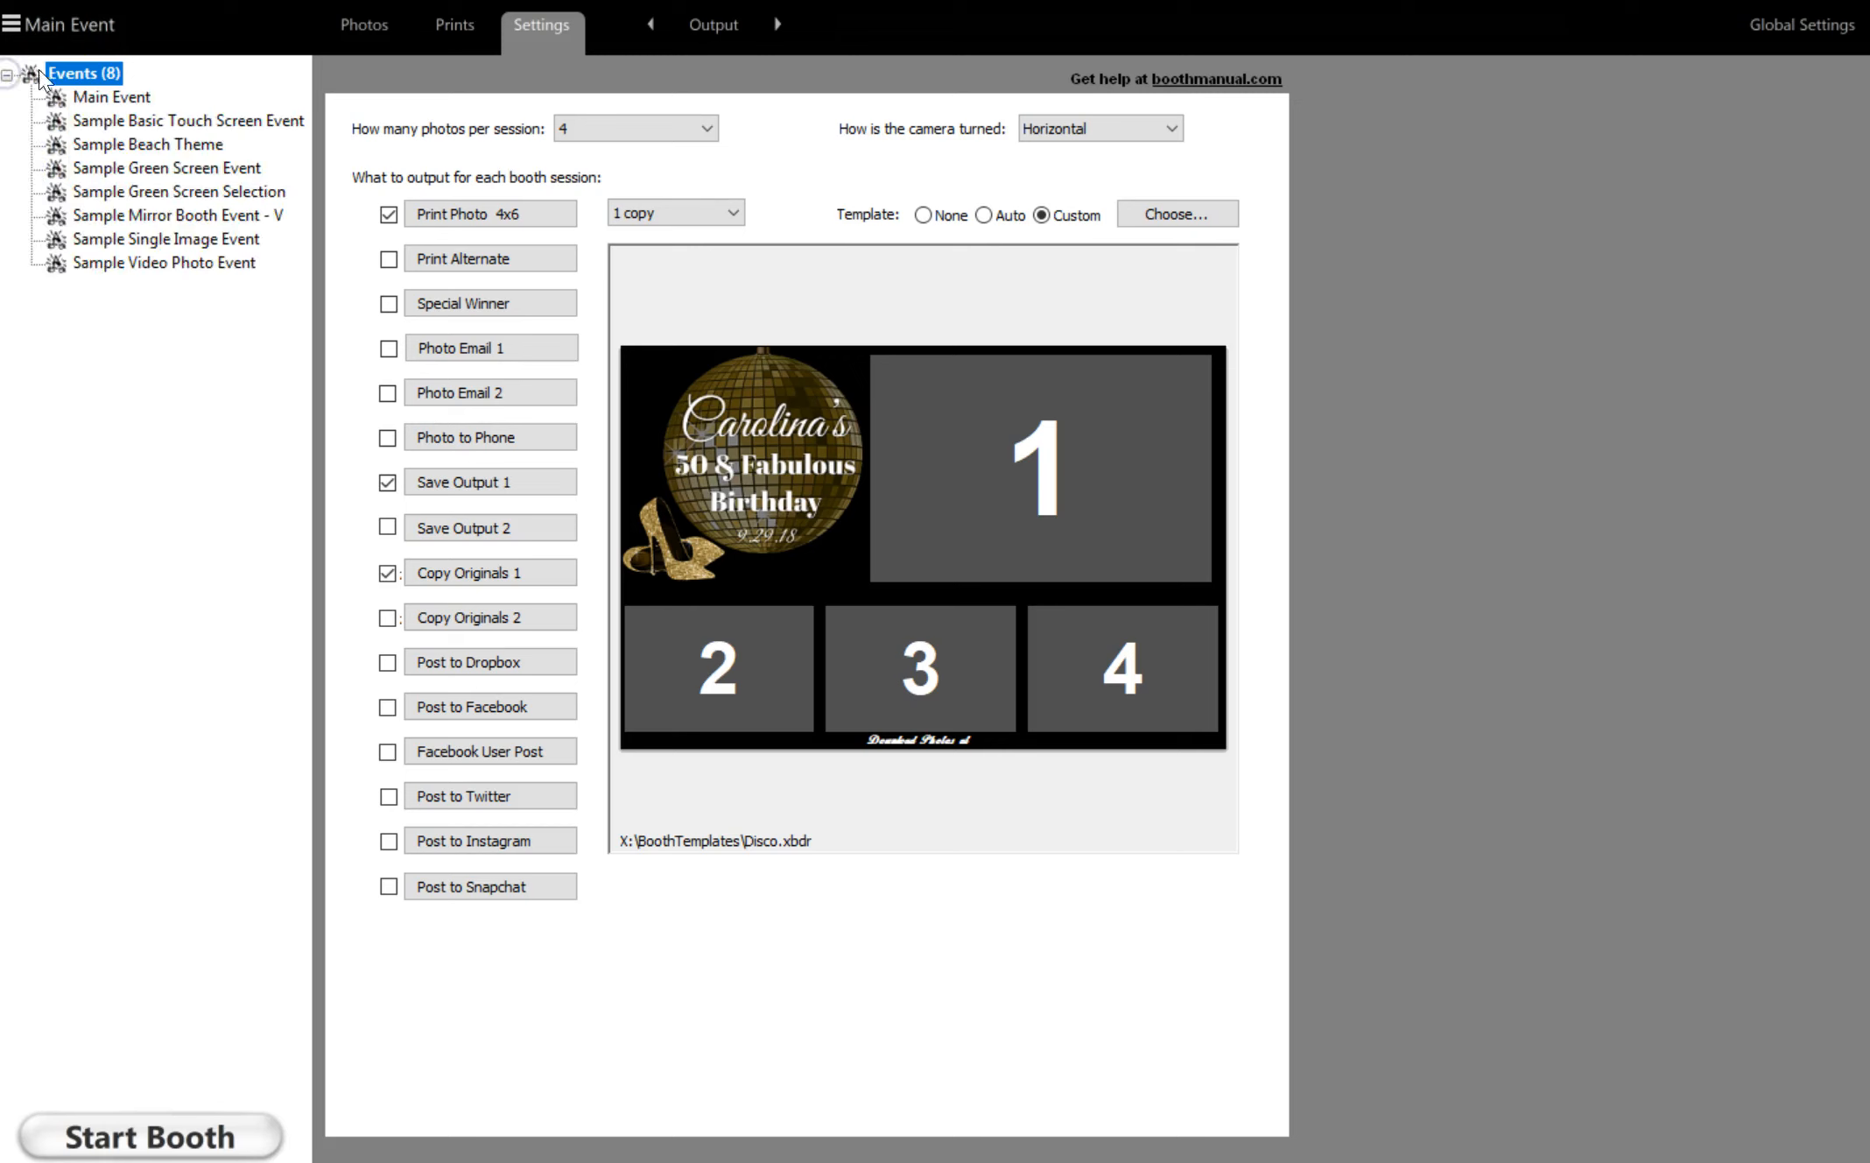
left_click(102, 98)
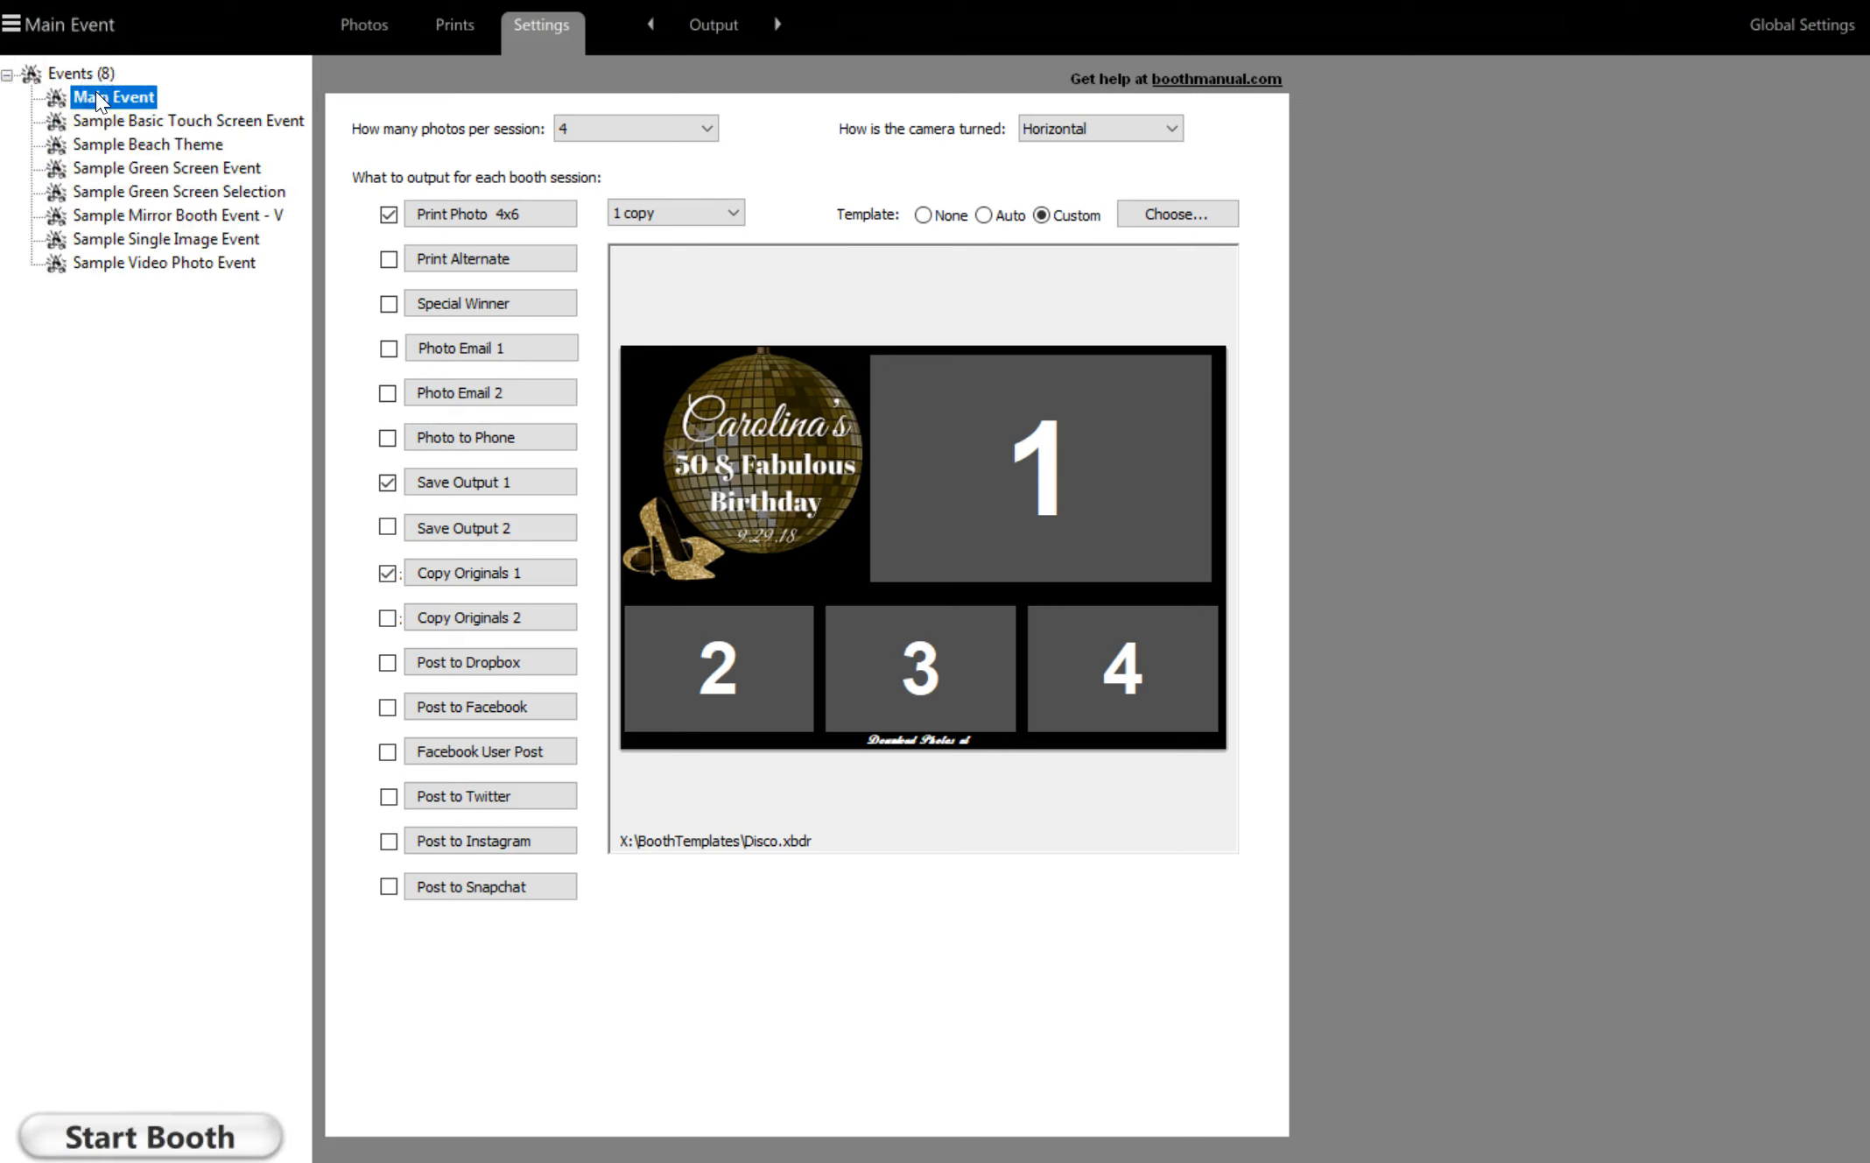
left_click(94, 74)
left_click(137, 97)
left_click(136, 122)
left_click(155, 143)
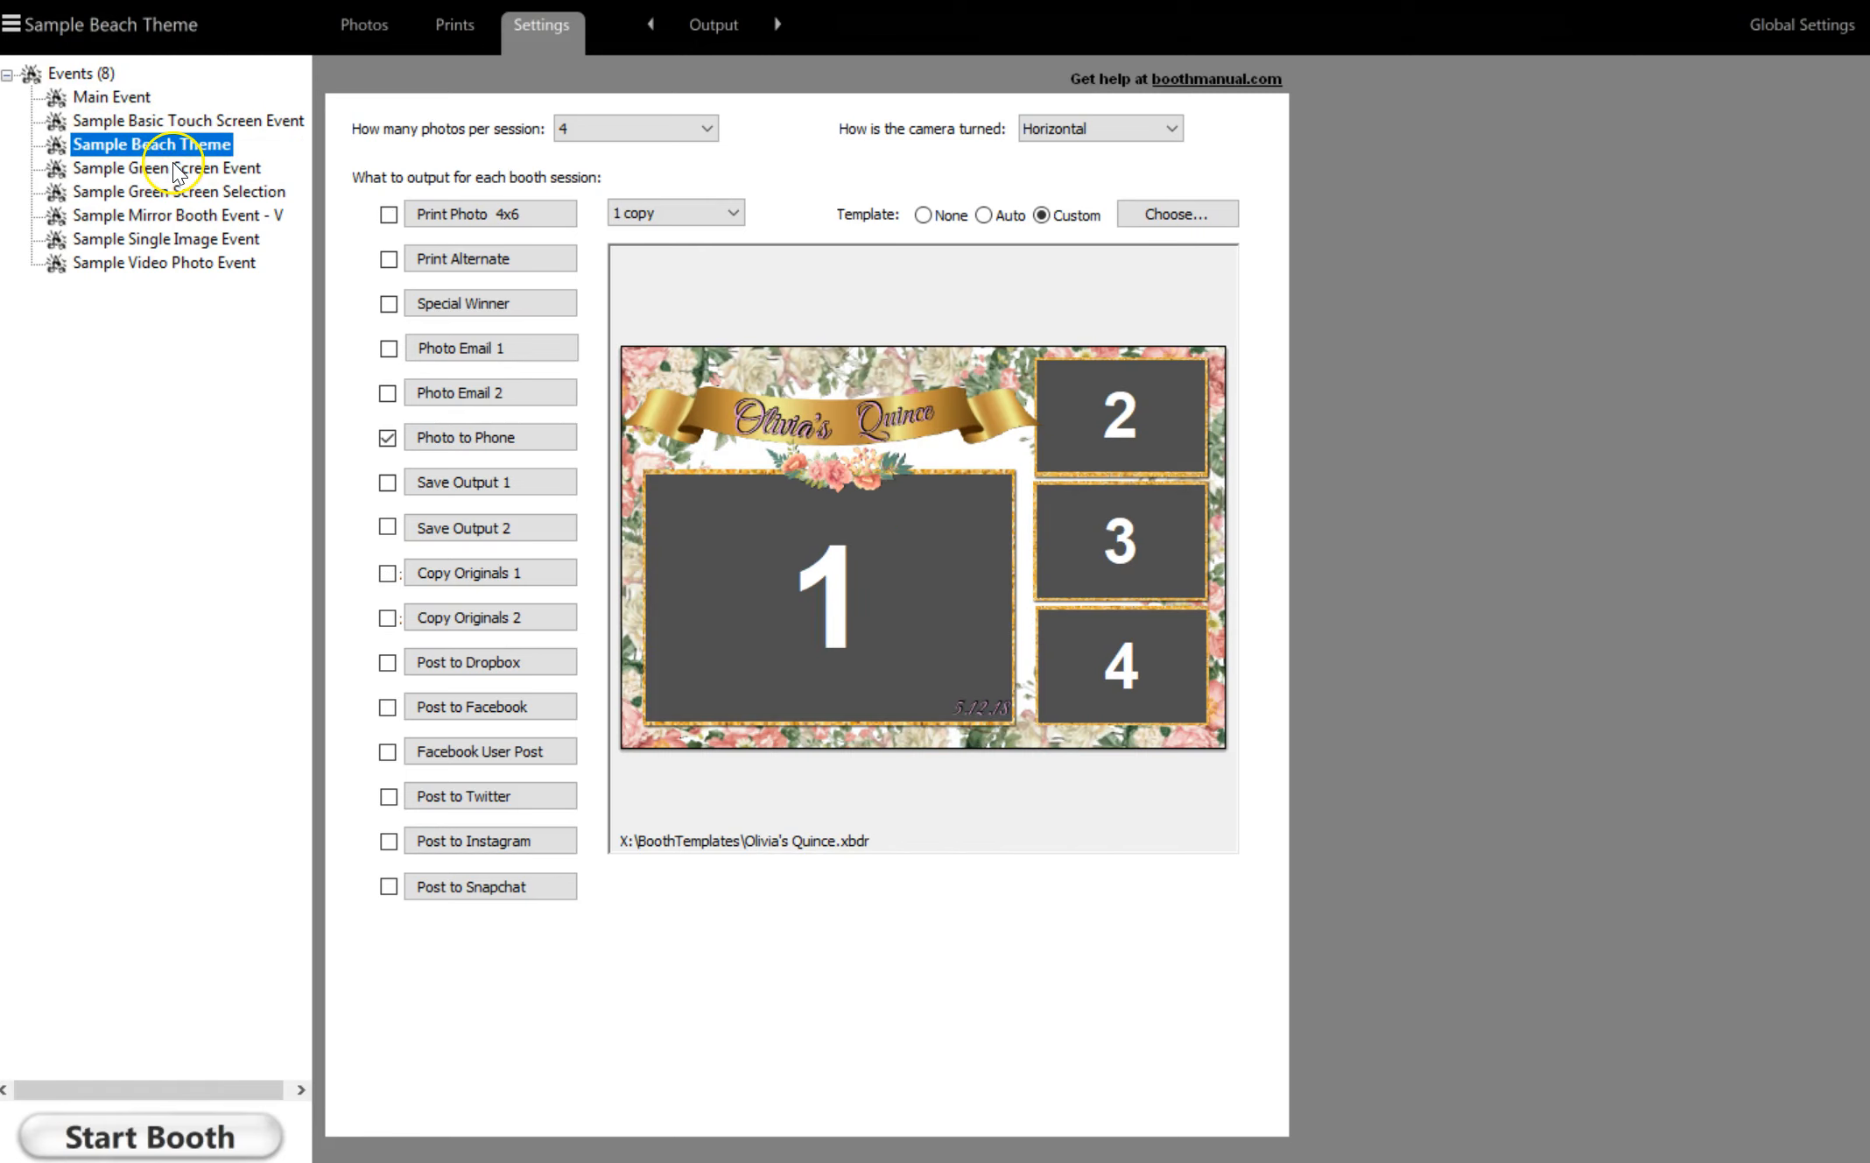
left_click(175, 169)
left_click(177, 196)
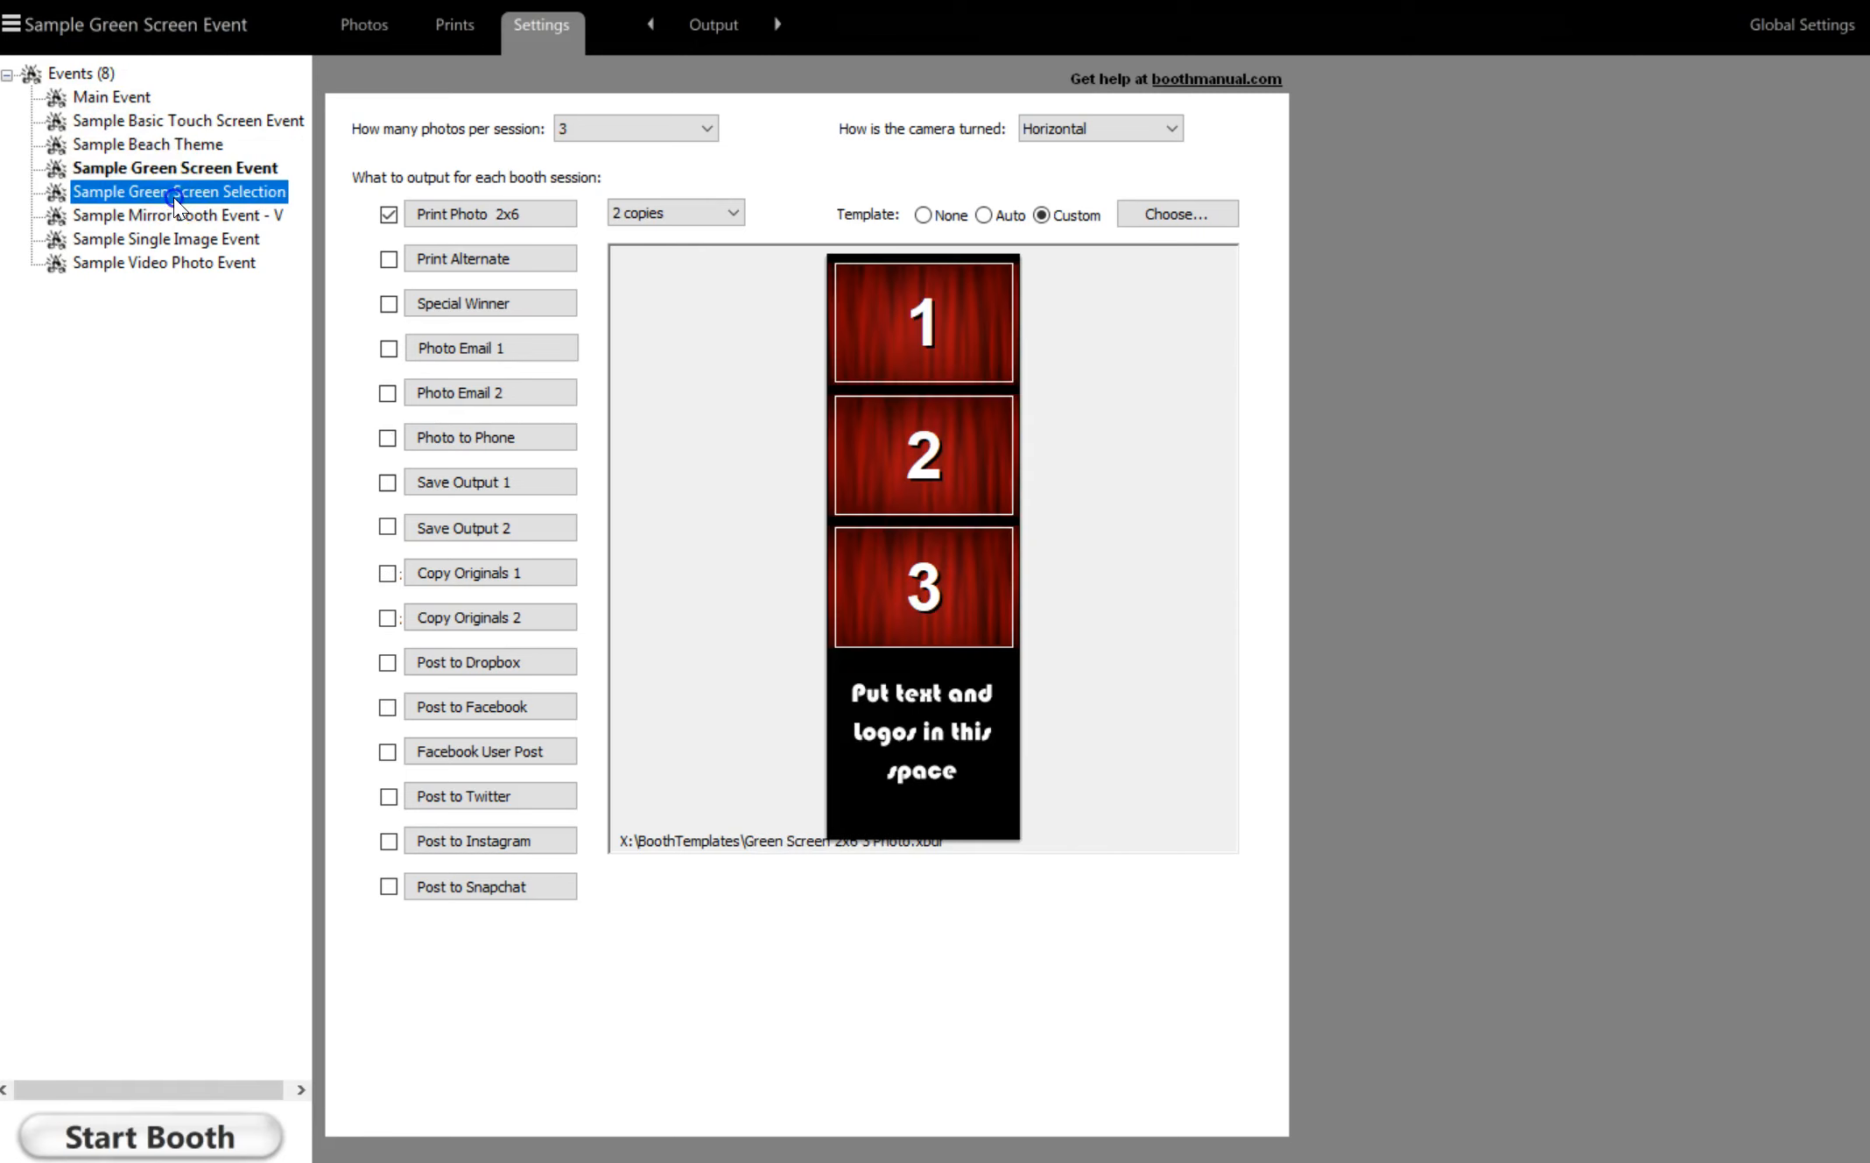
left_click(155, 218)
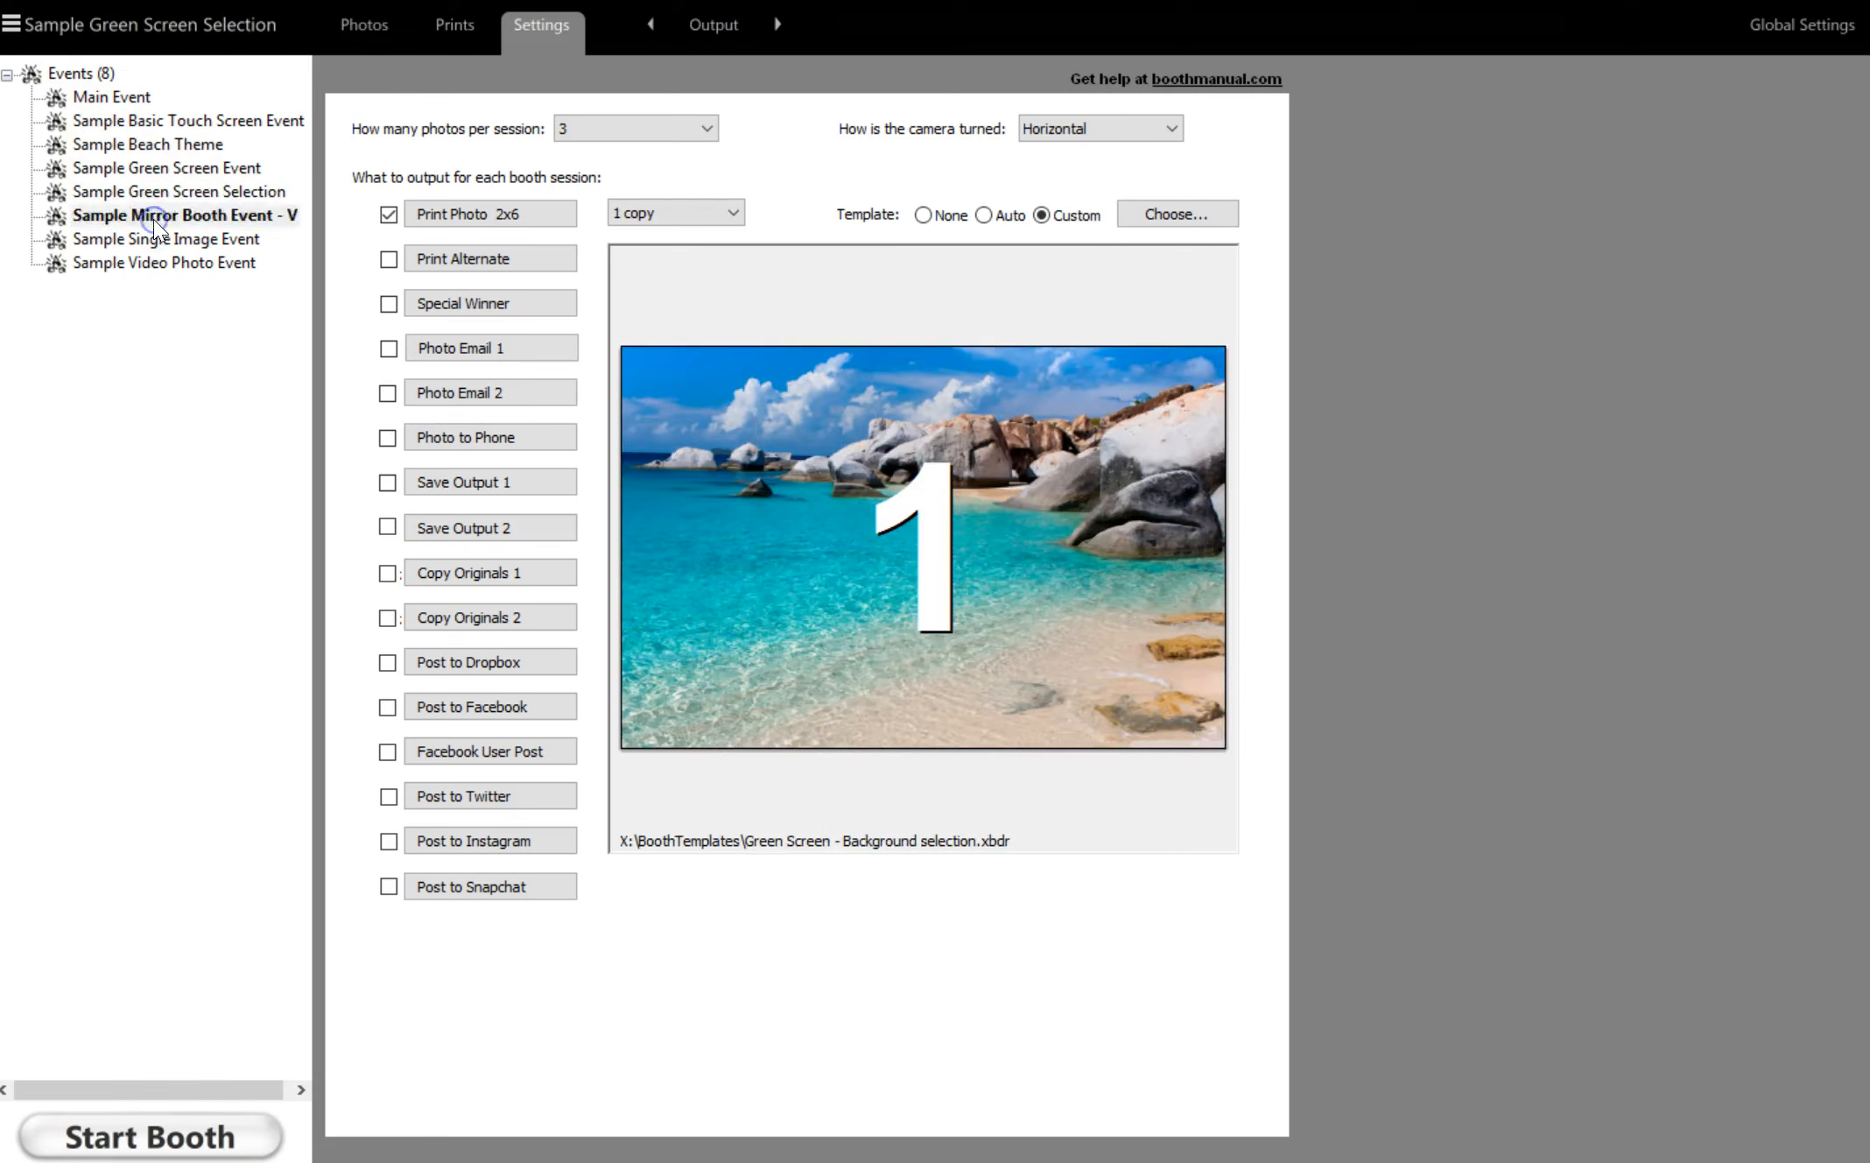
left_click(149, 240)
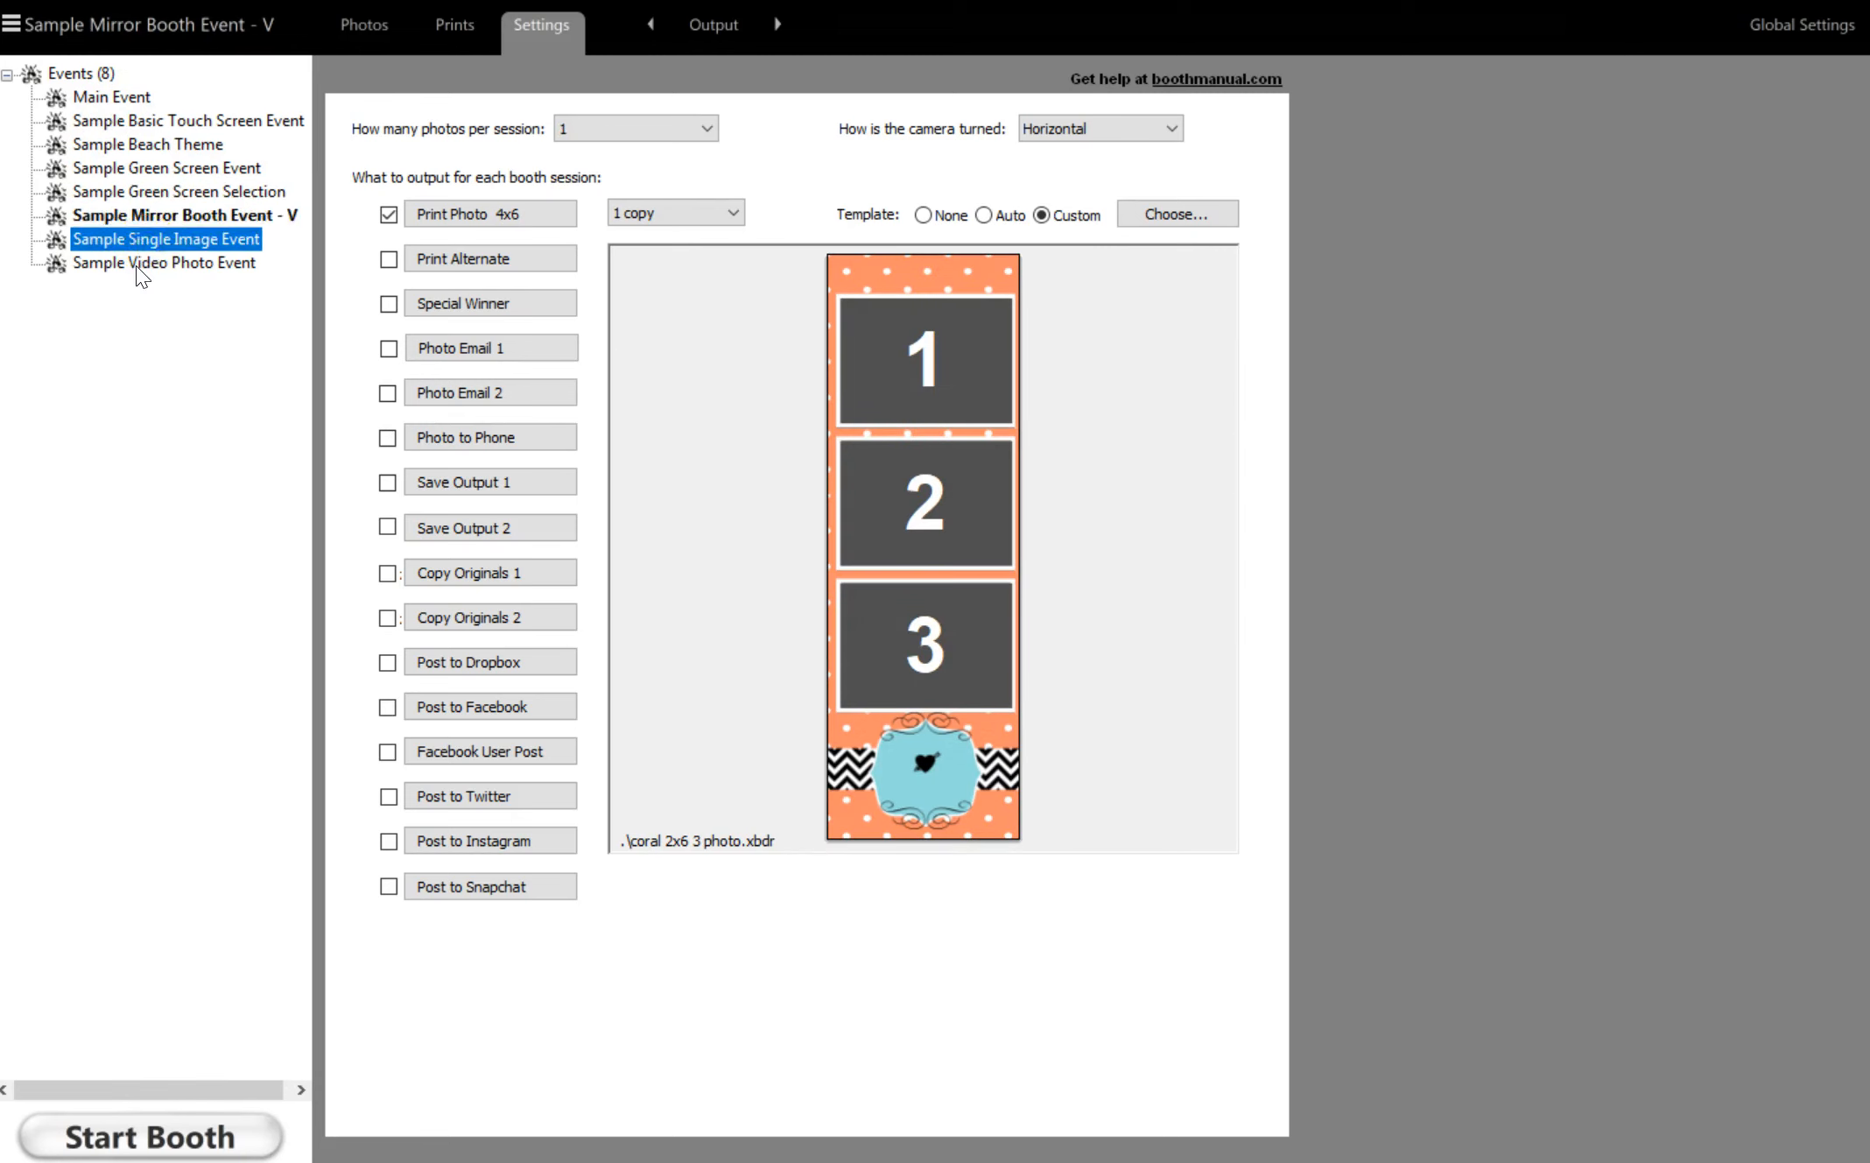
left_click(140, 265)
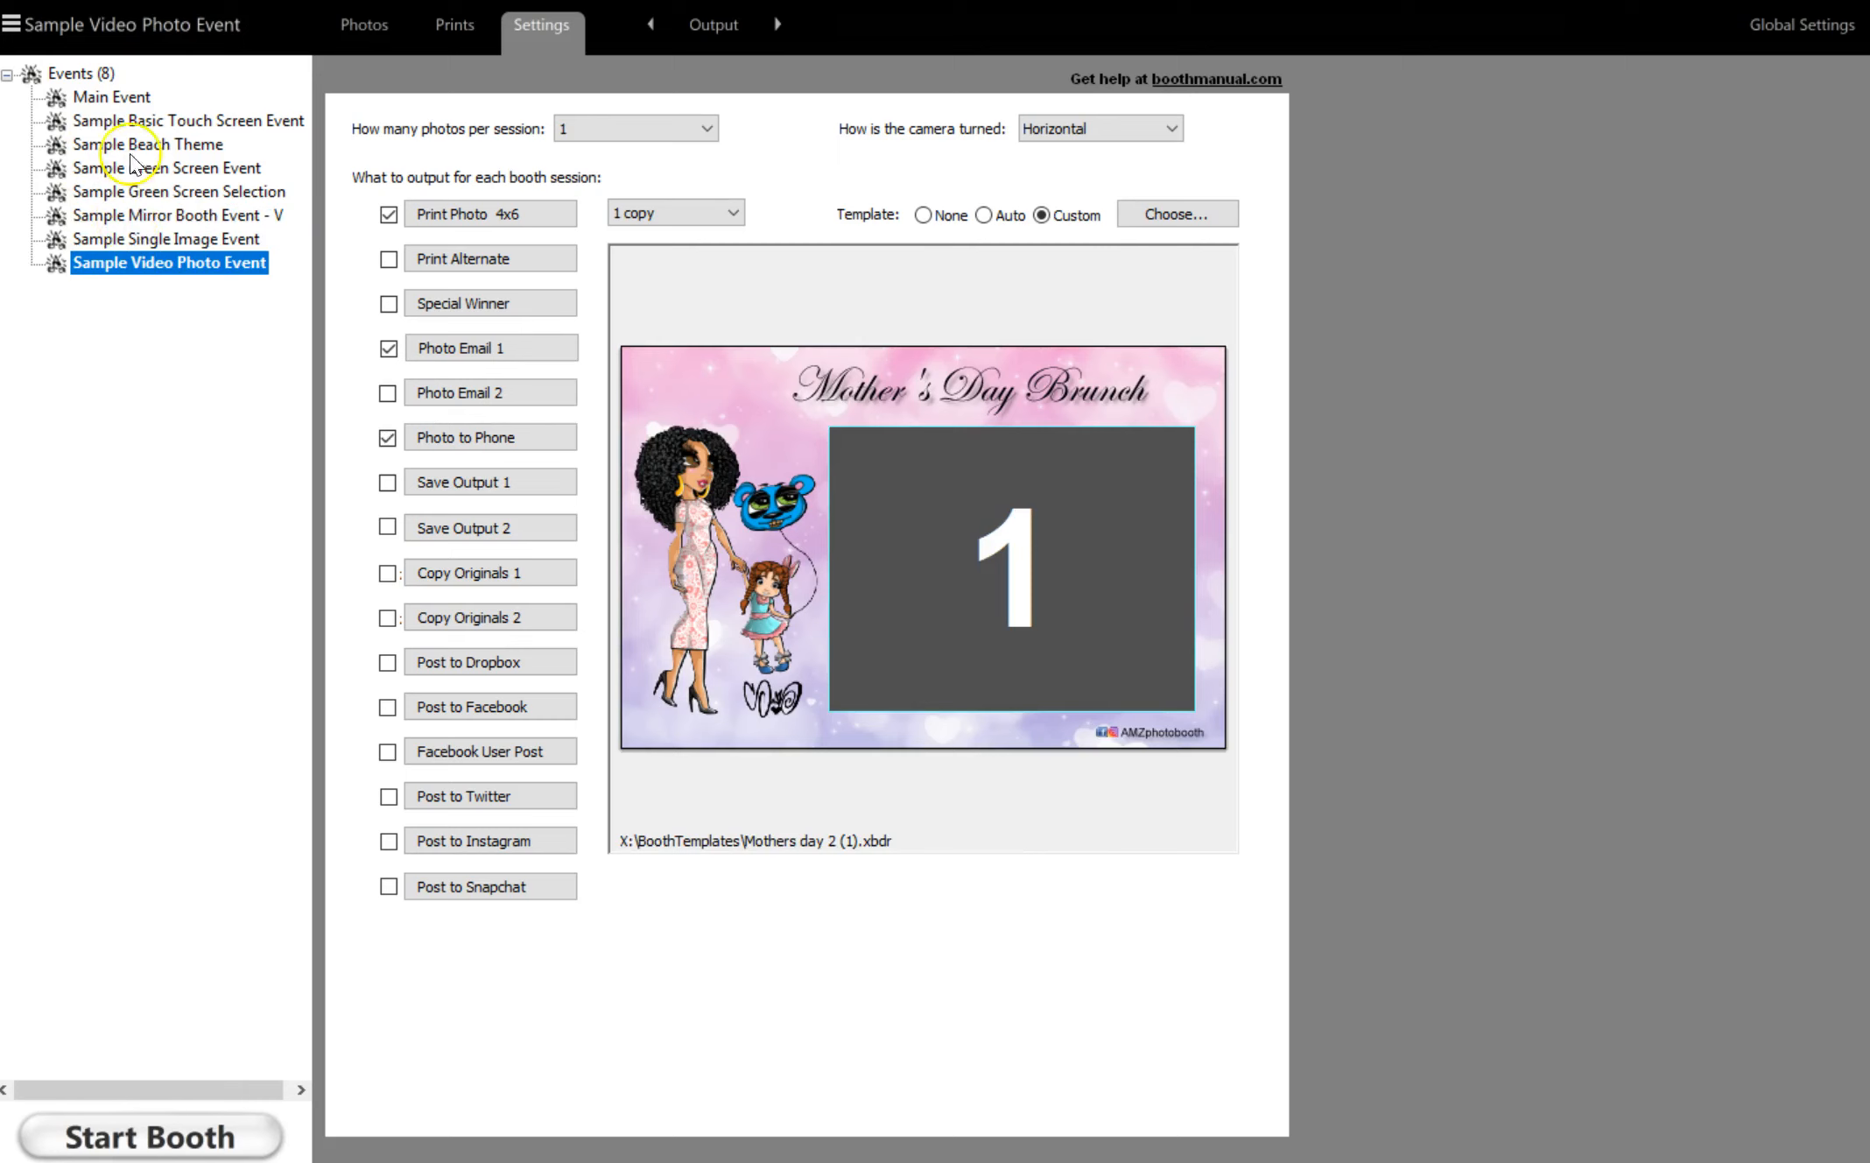
Compare the templates and output settings of Main Event, Sample Basic Touch Screen Event and Sample Beach Theme
left_click(120, 97)
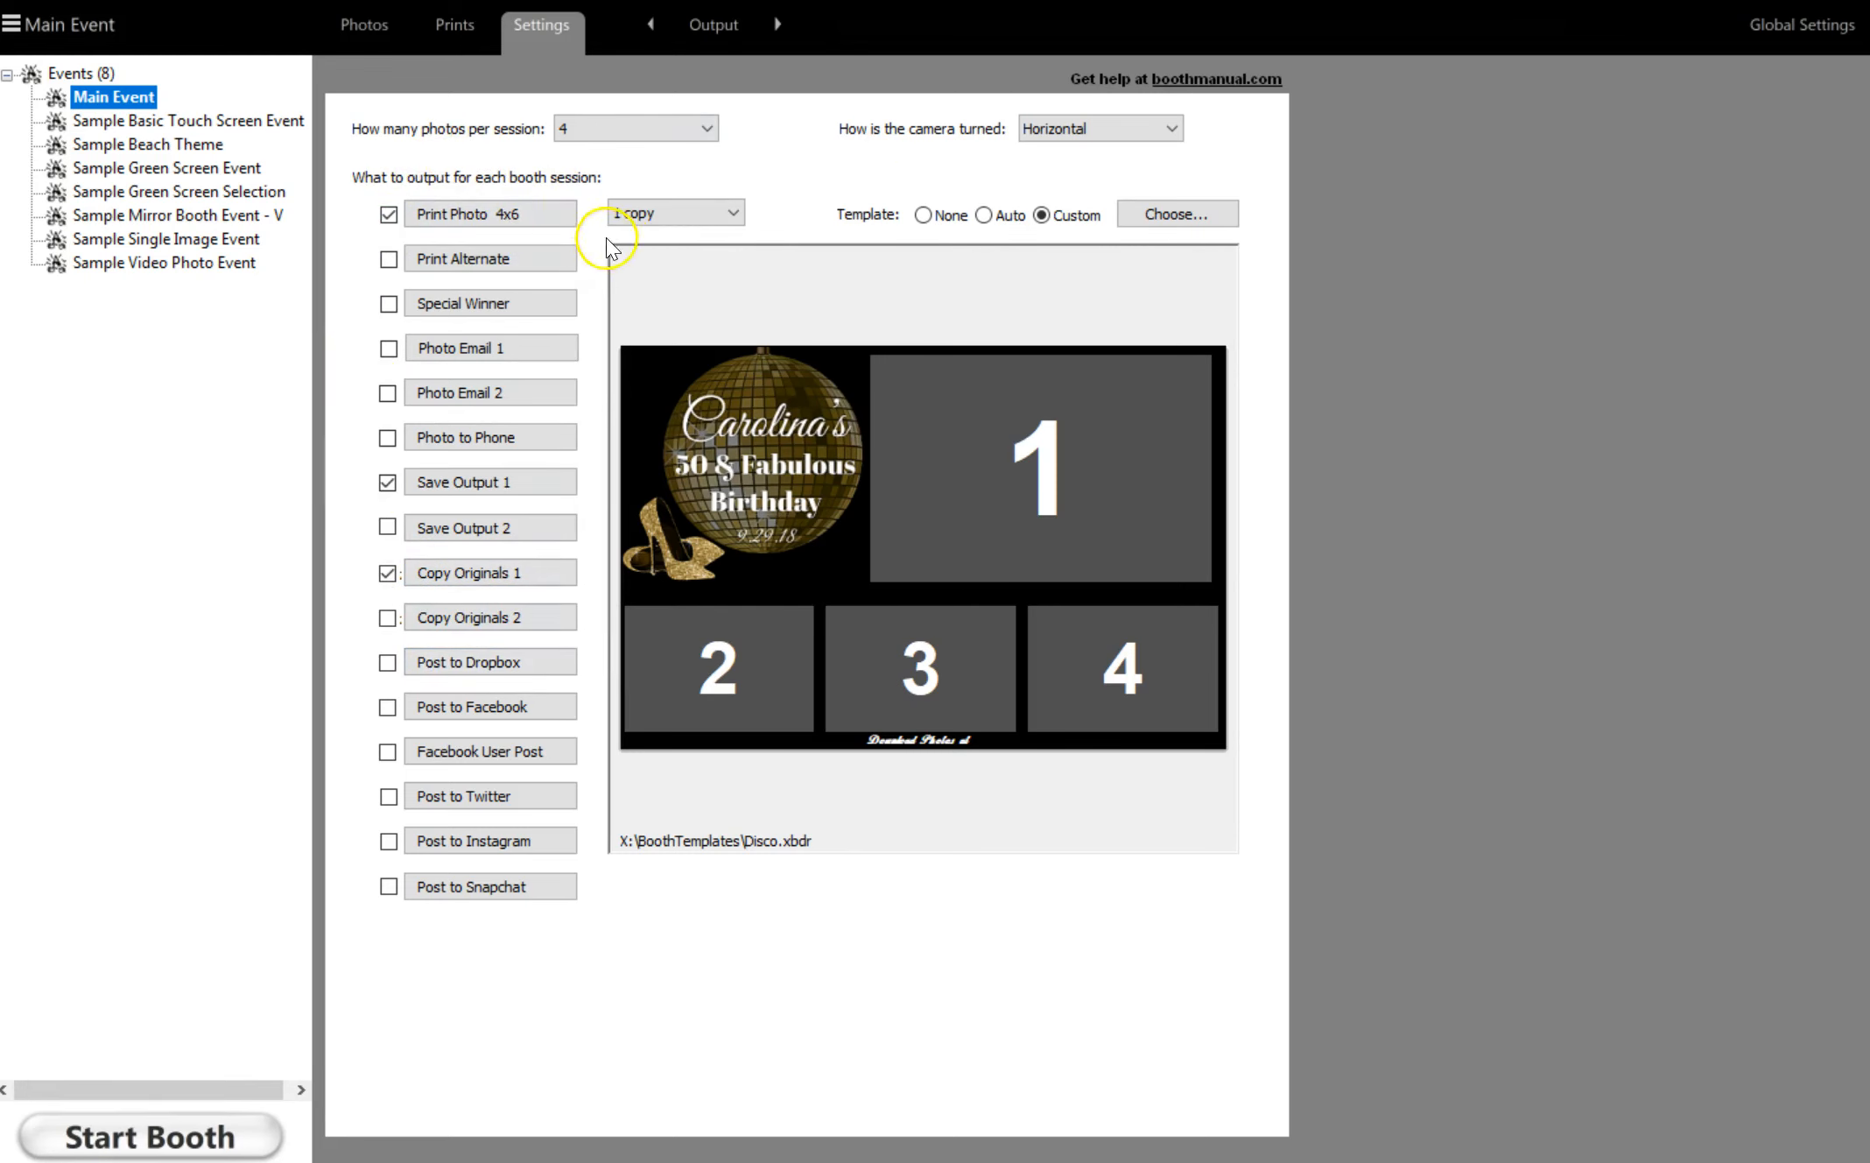
left_click(248, 125)
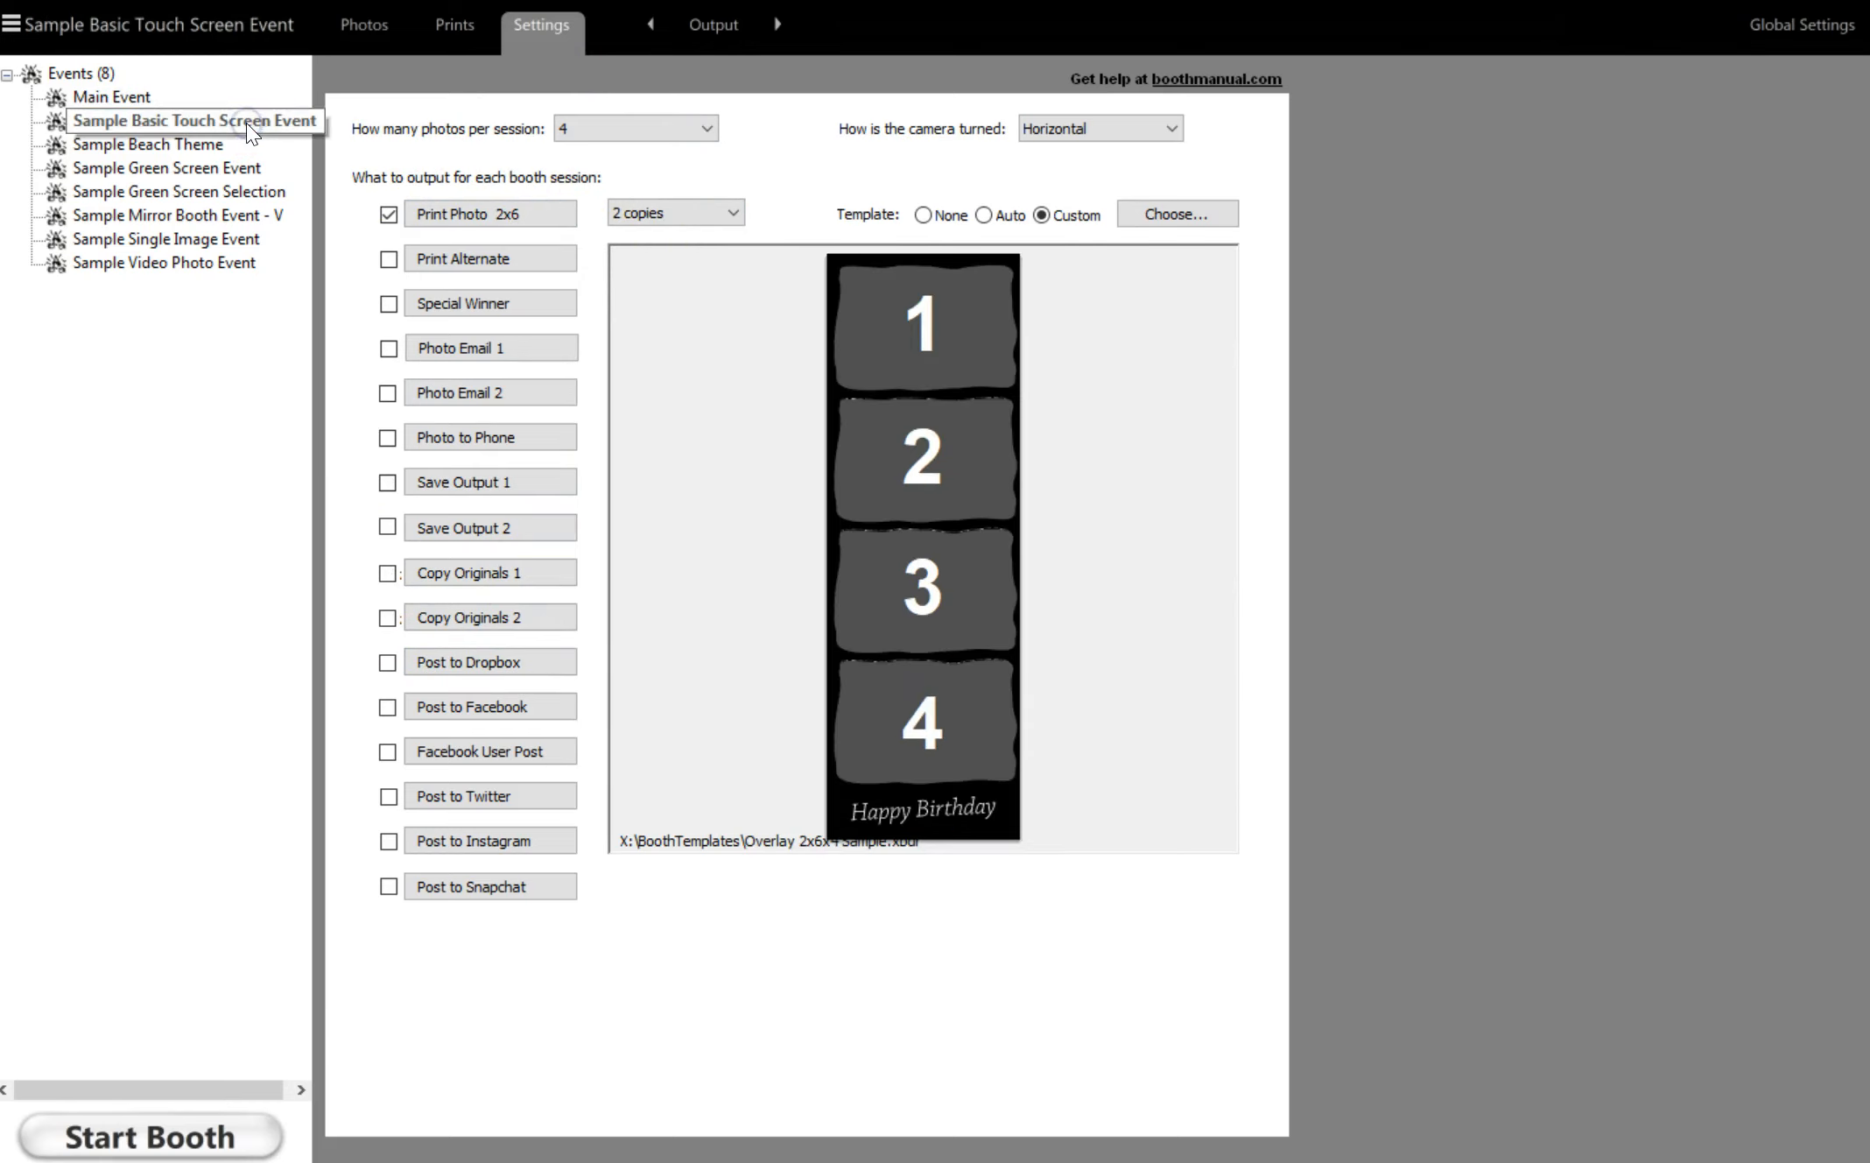
left_click(156, 145)
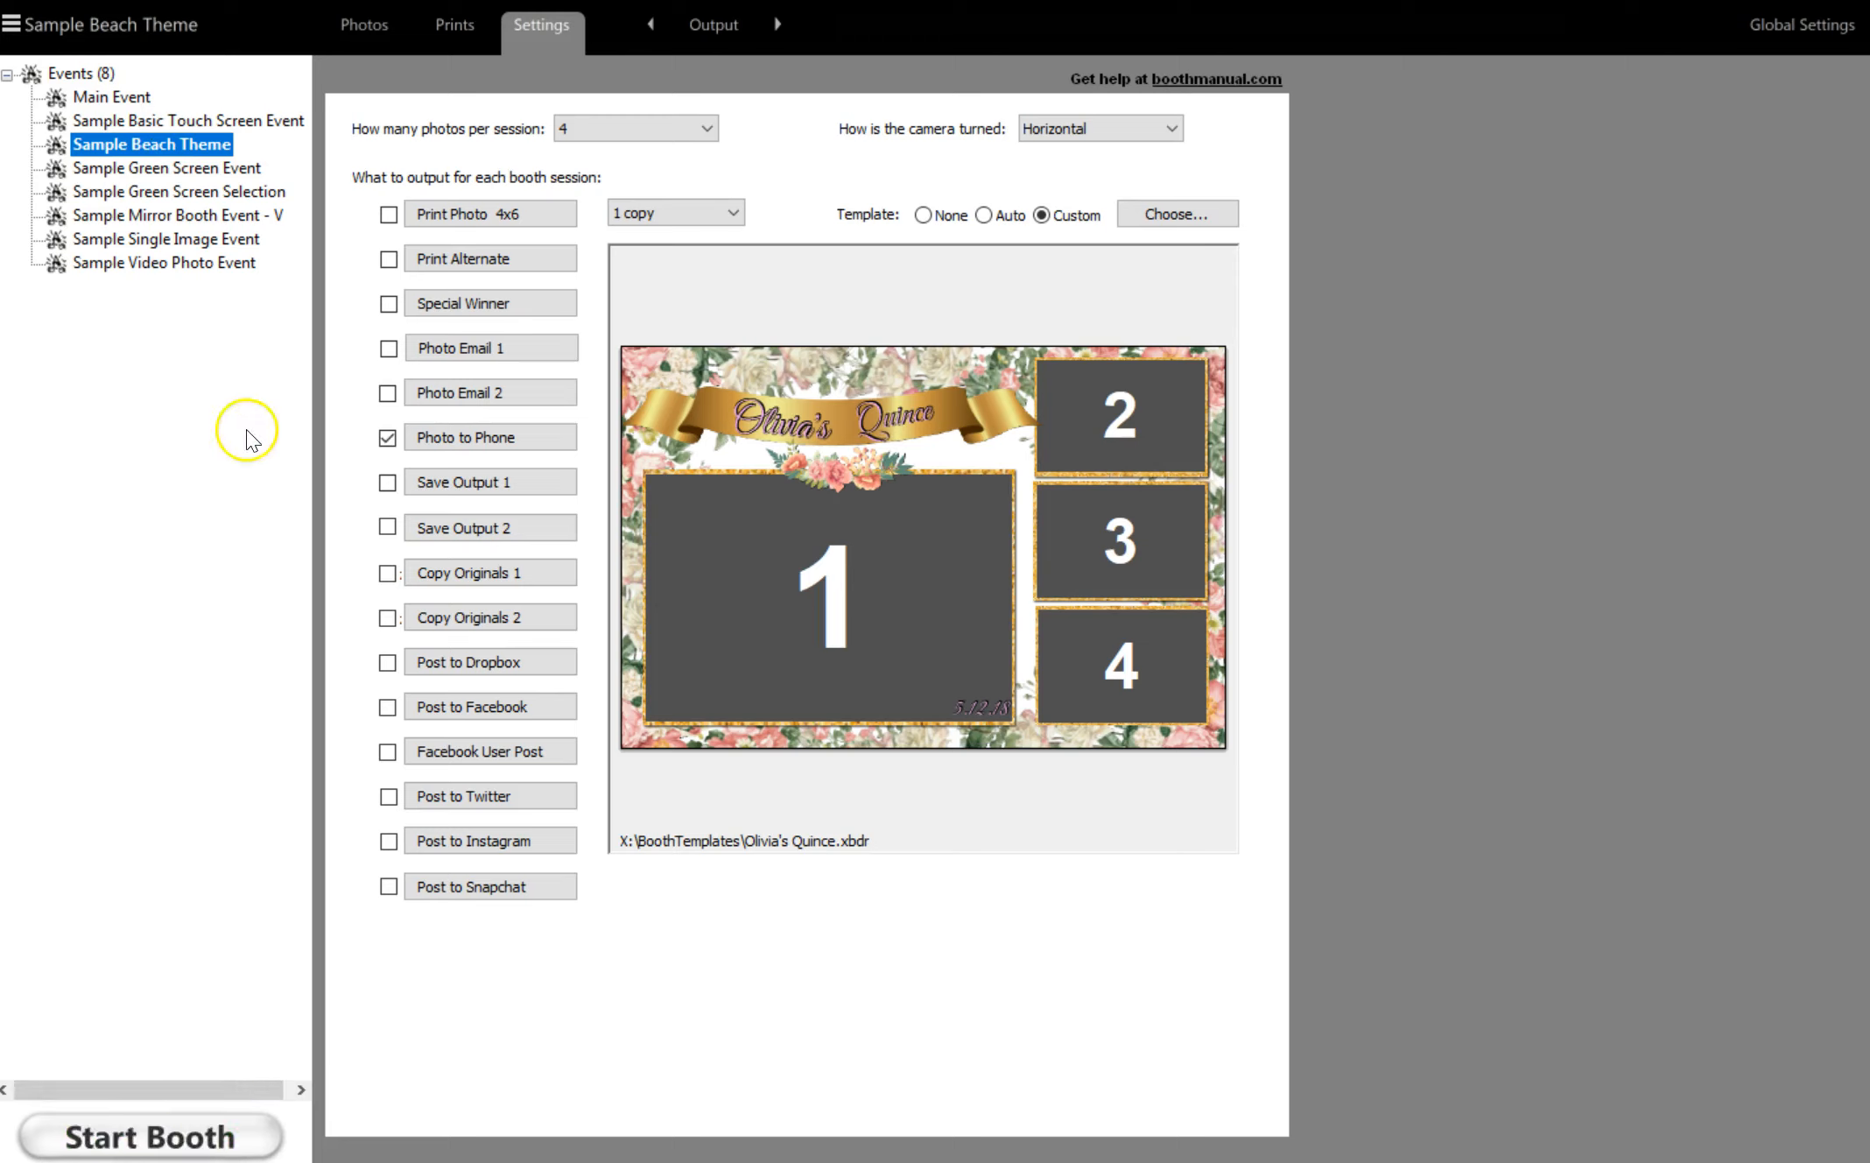
left_click(127, 95)
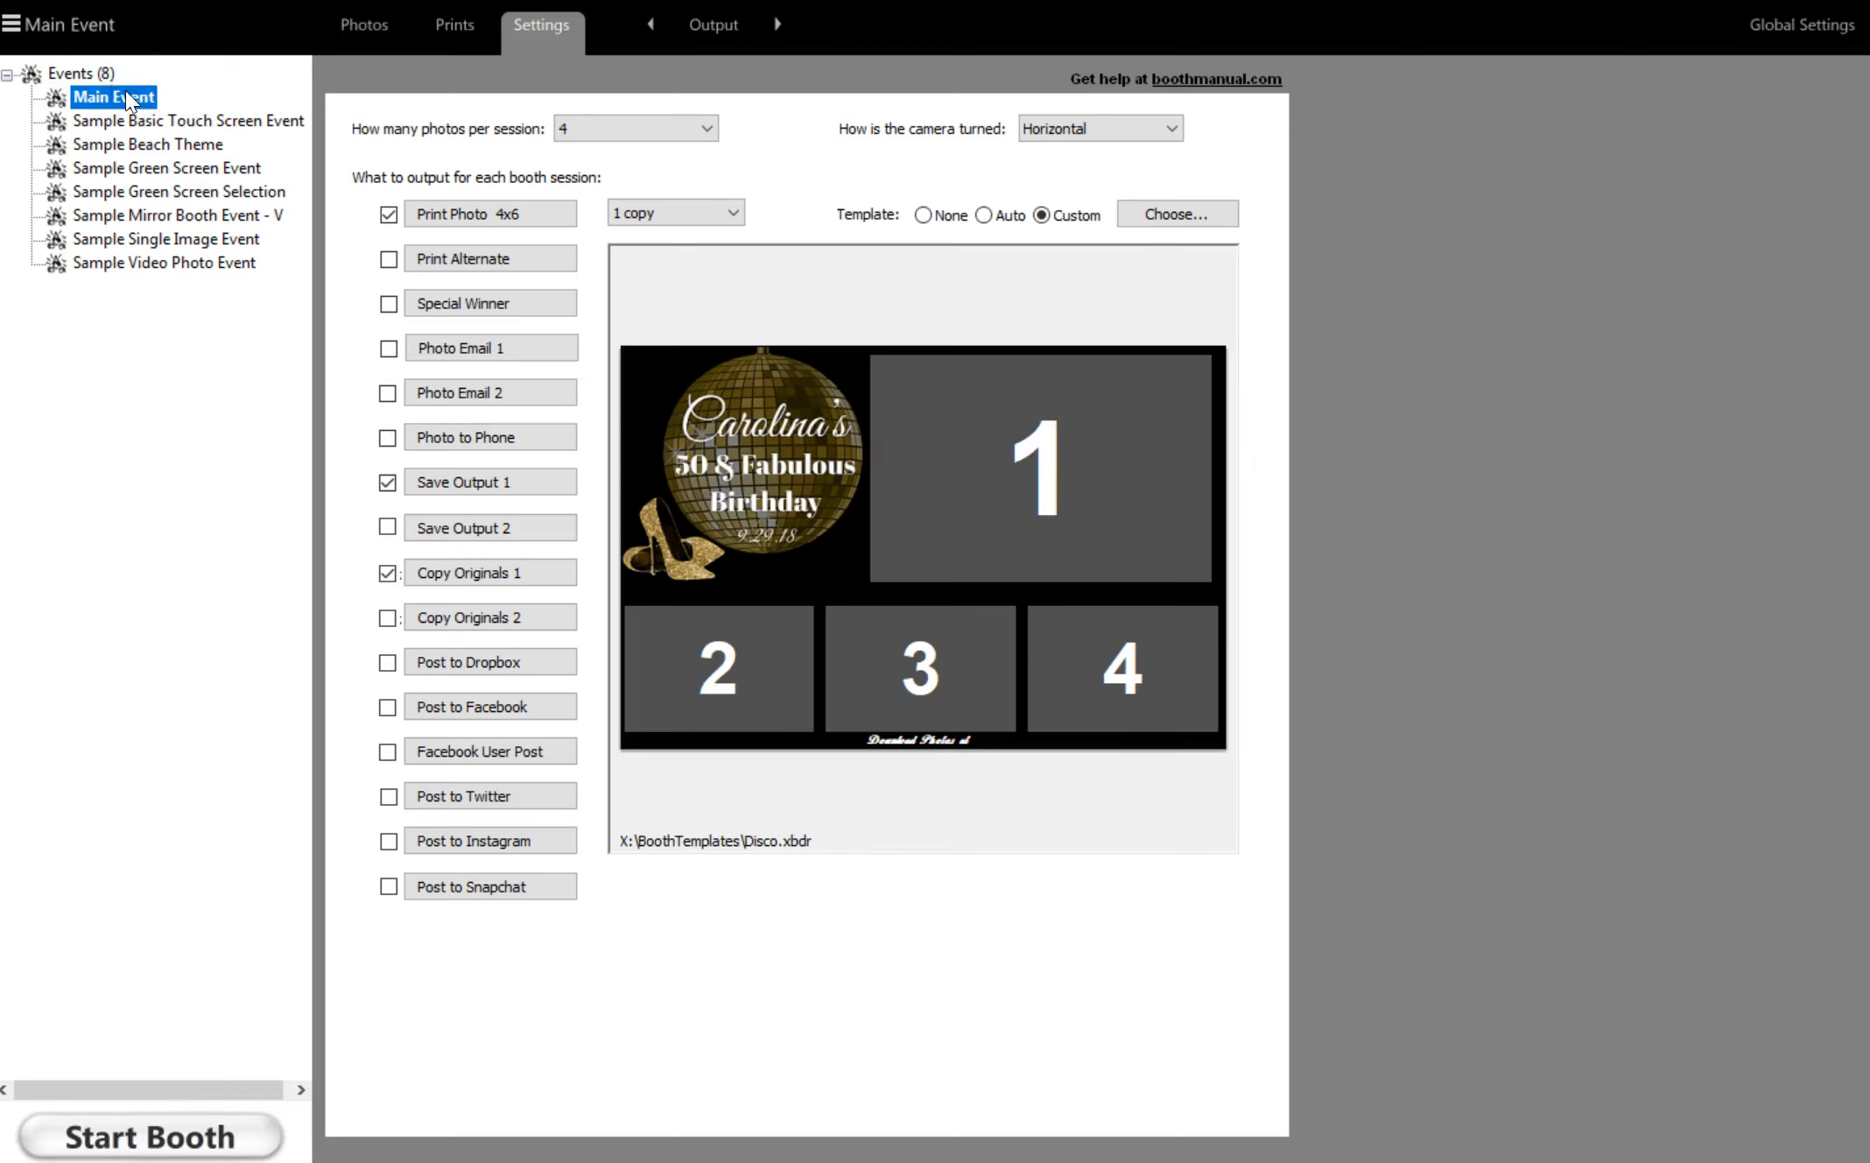
Duplicate Main Event and compare the copy's settings with the original
left_click(169, 98)
right_click(141, 98)
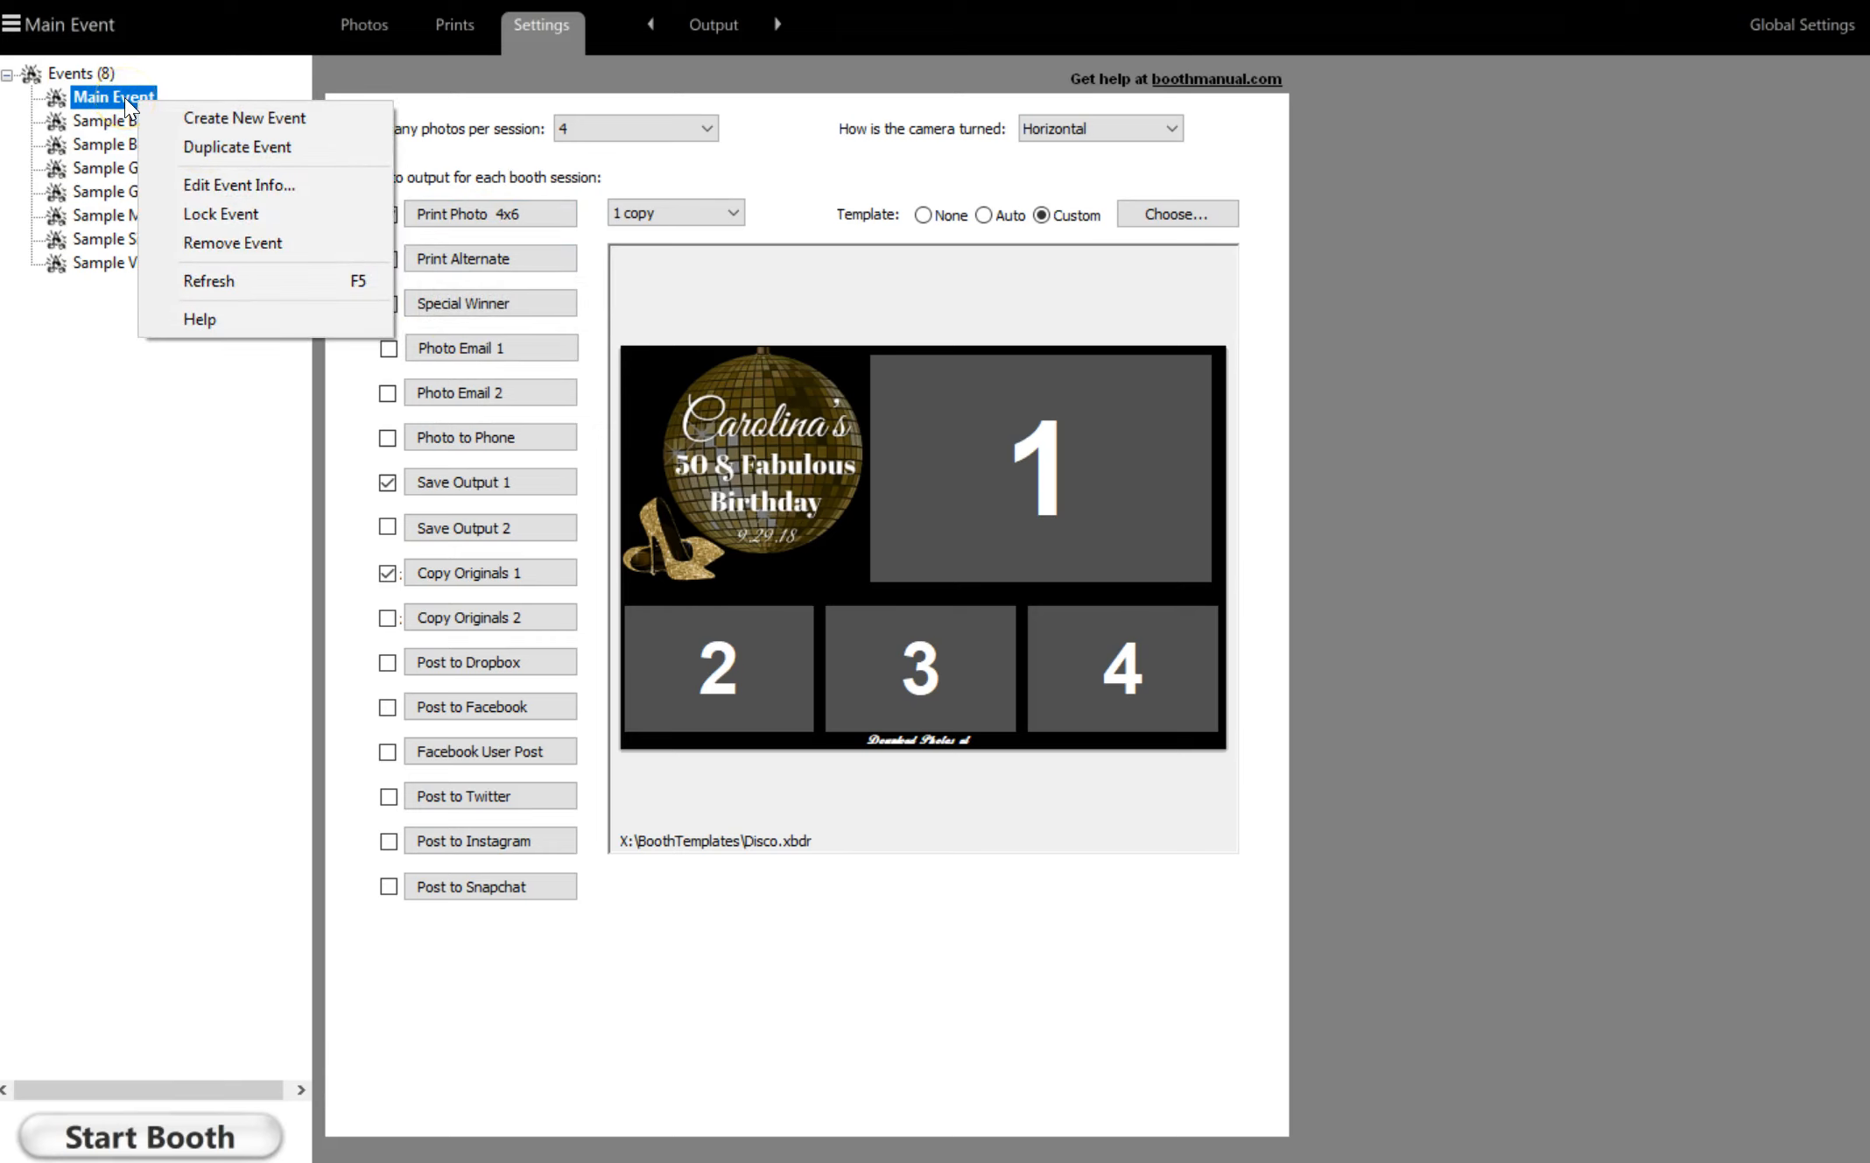
left_click(61, 26)
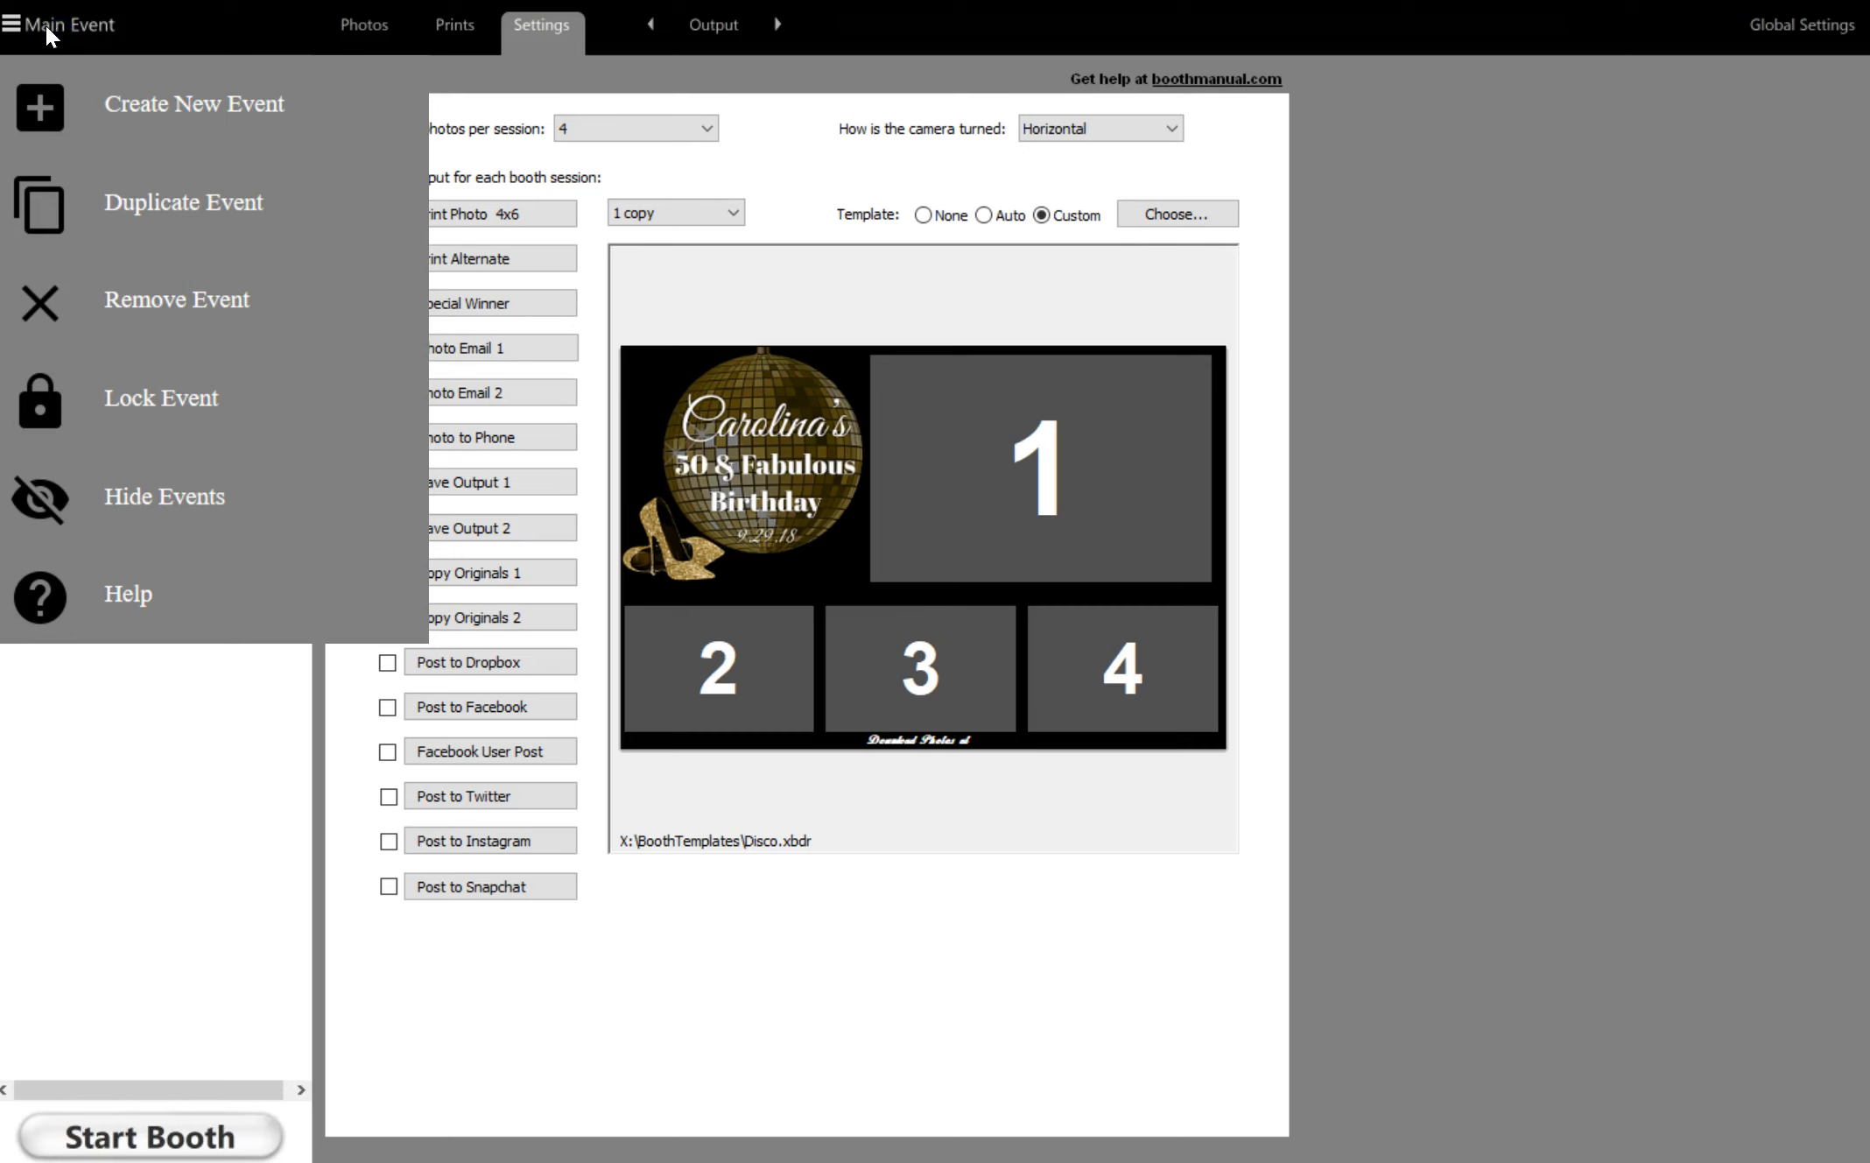
left_click(113, 198)
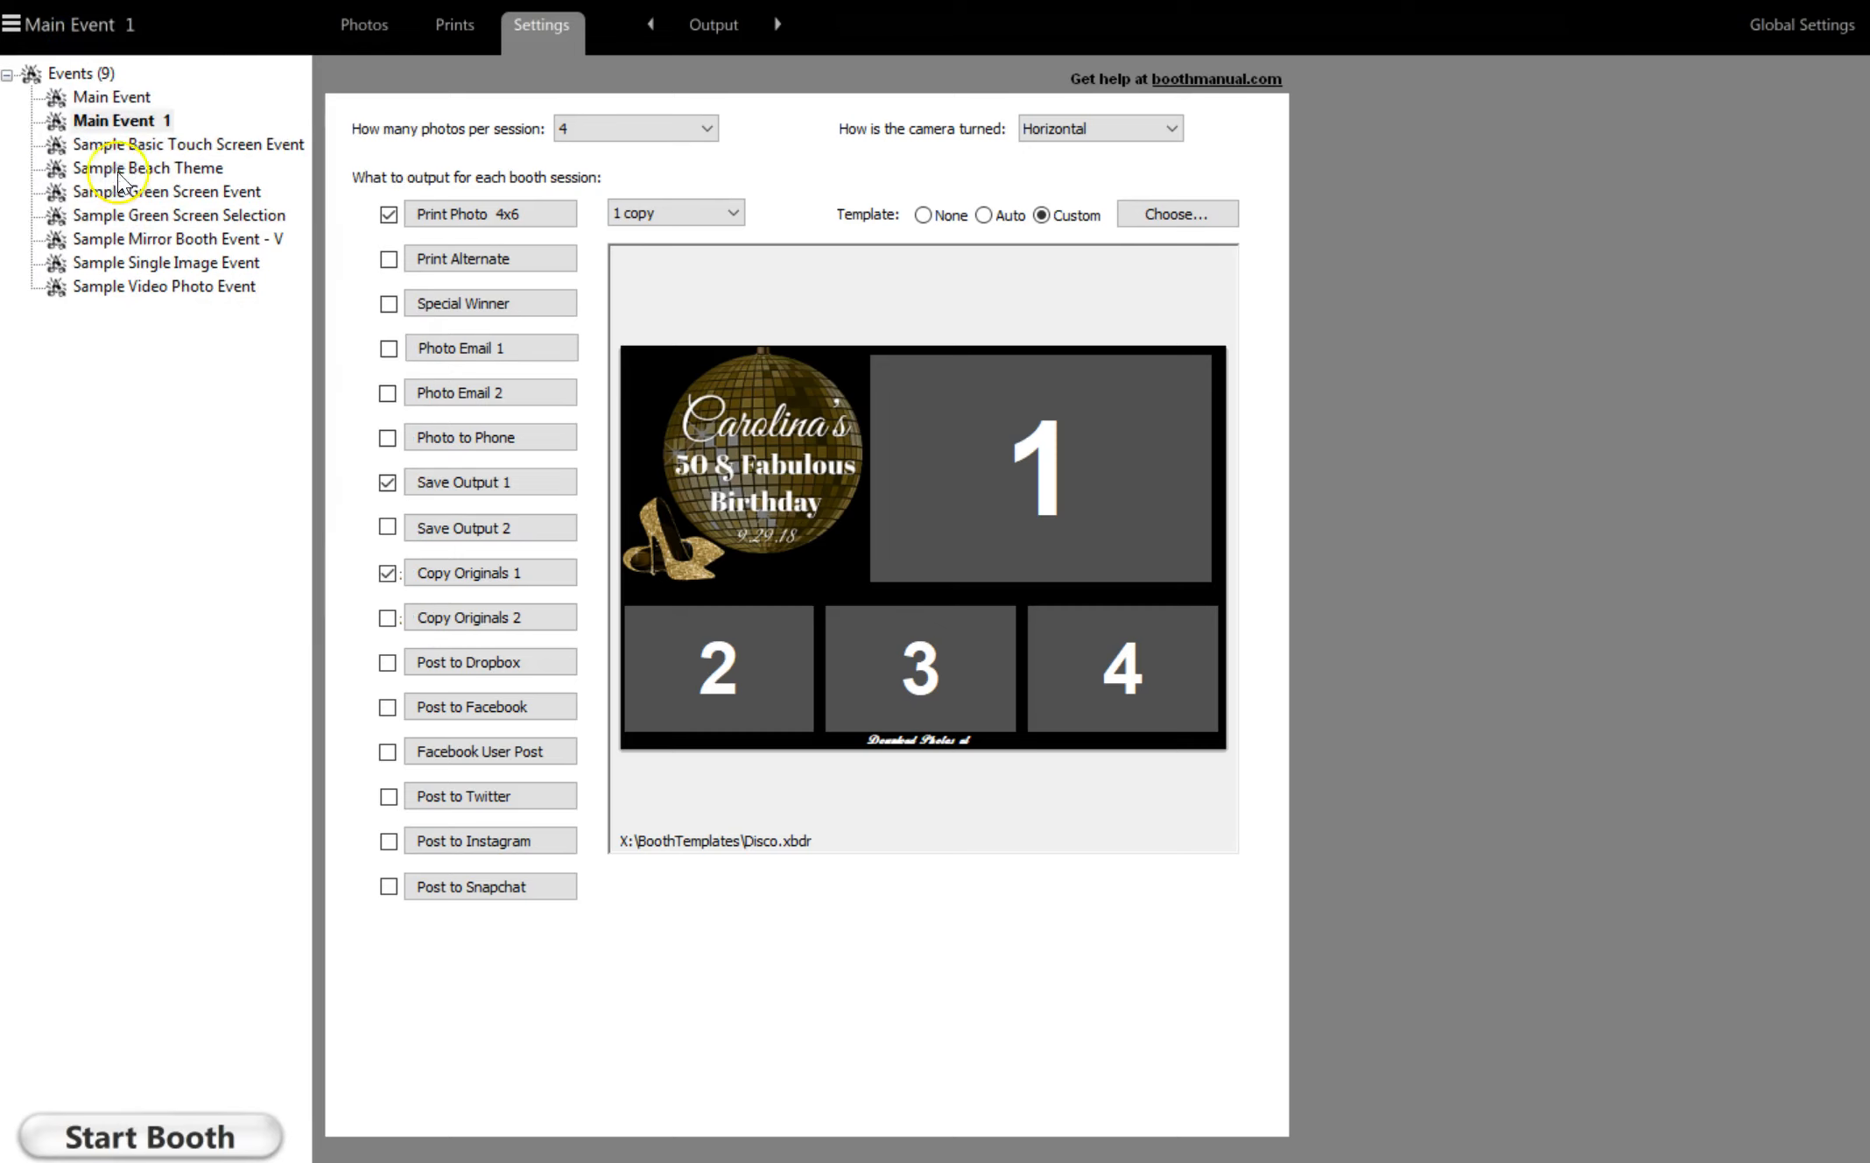
left_click(105, 97)
left_click(110, 122)
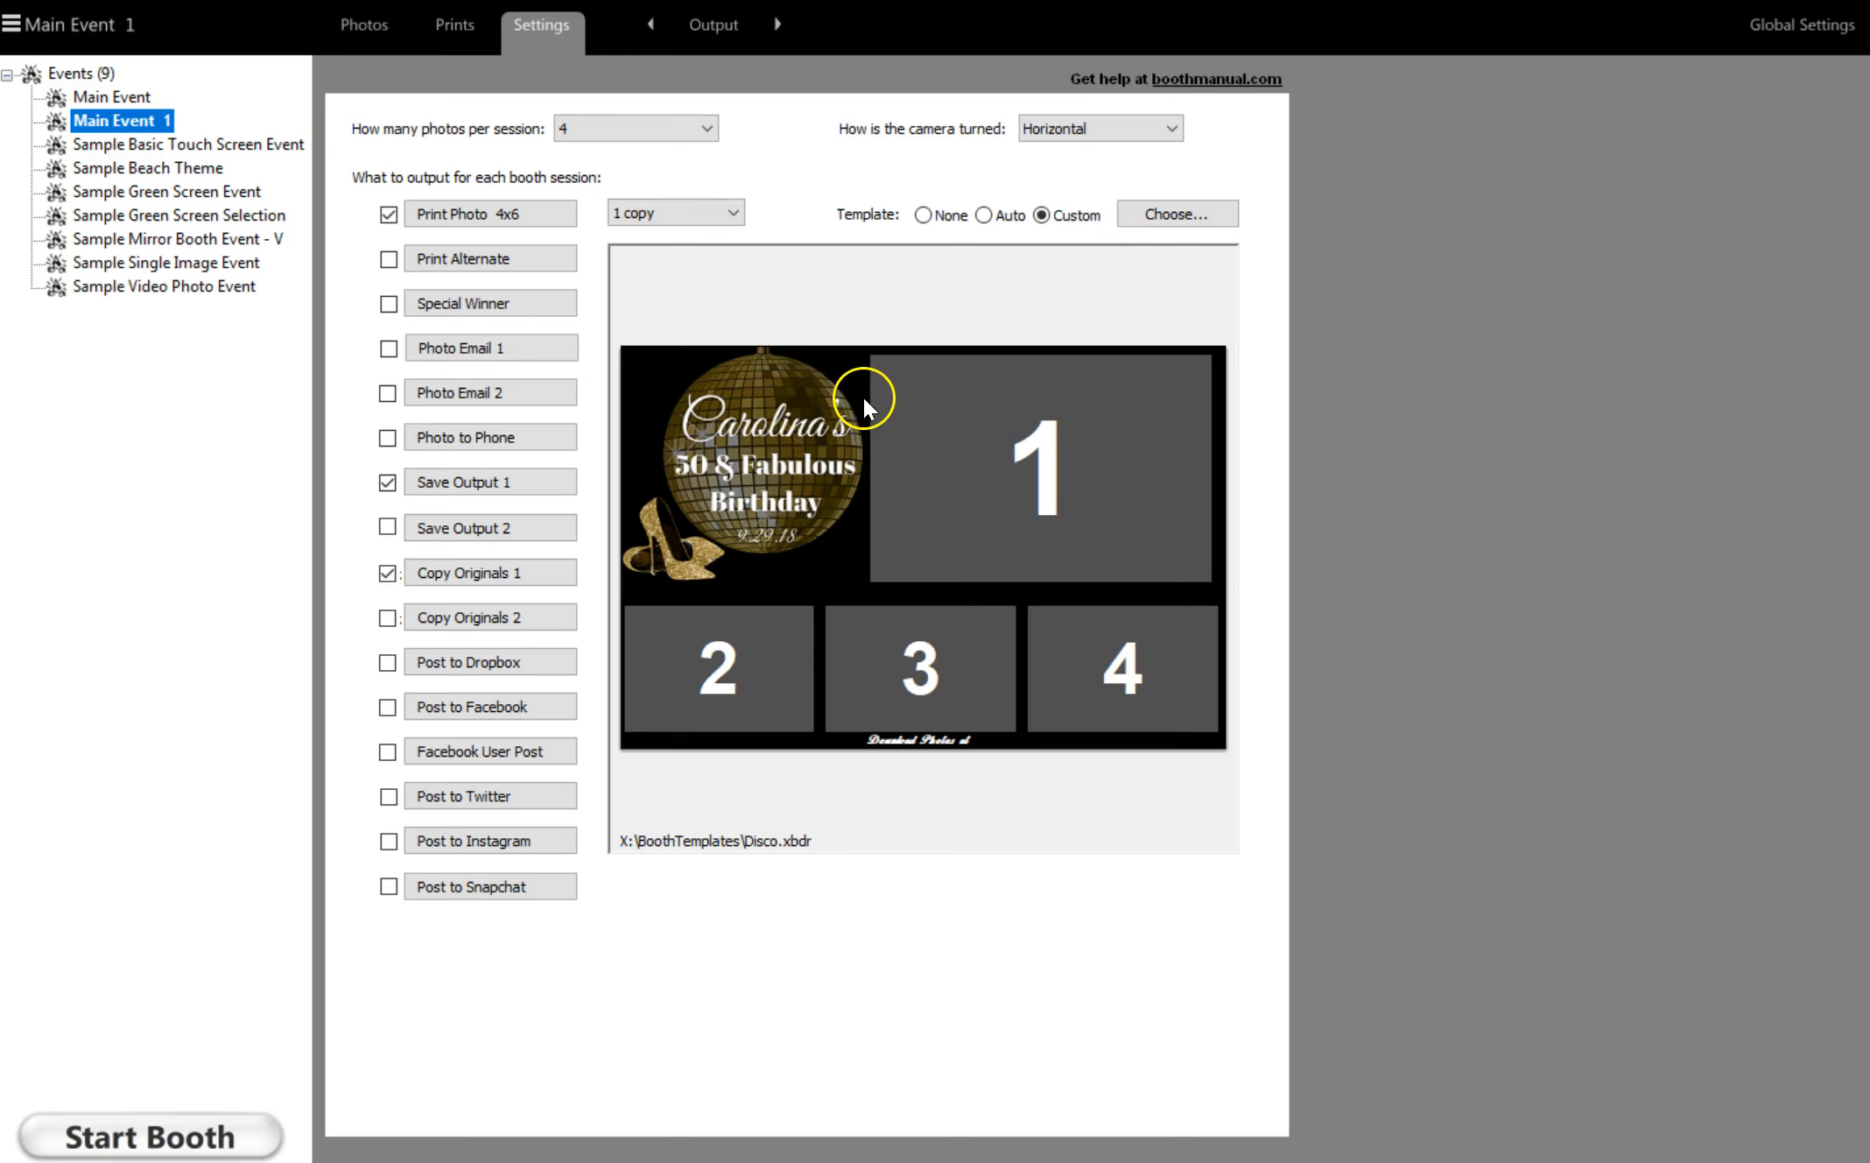
Rename the duplicated event as Evening Event in its event properties
double_click(153, 120)
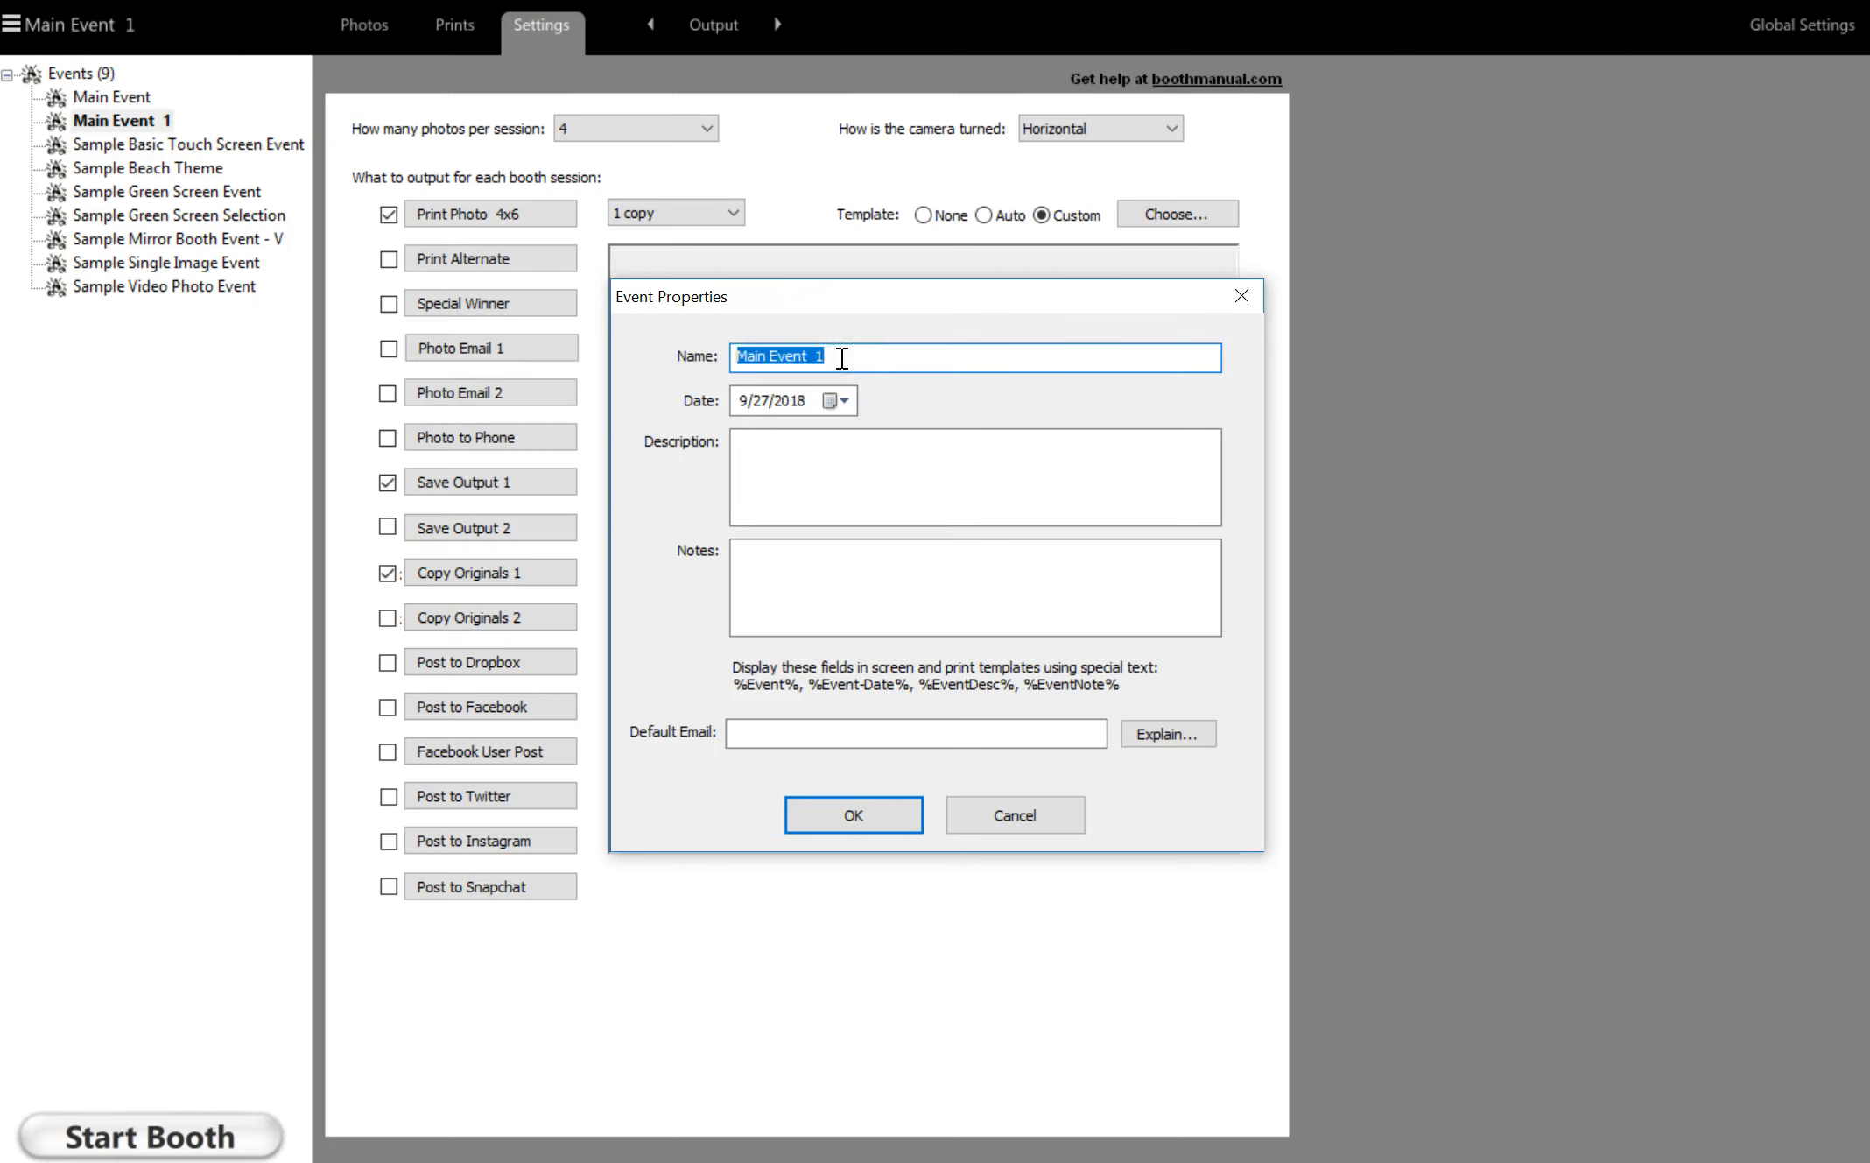
type("Evening Event")
key("Return")
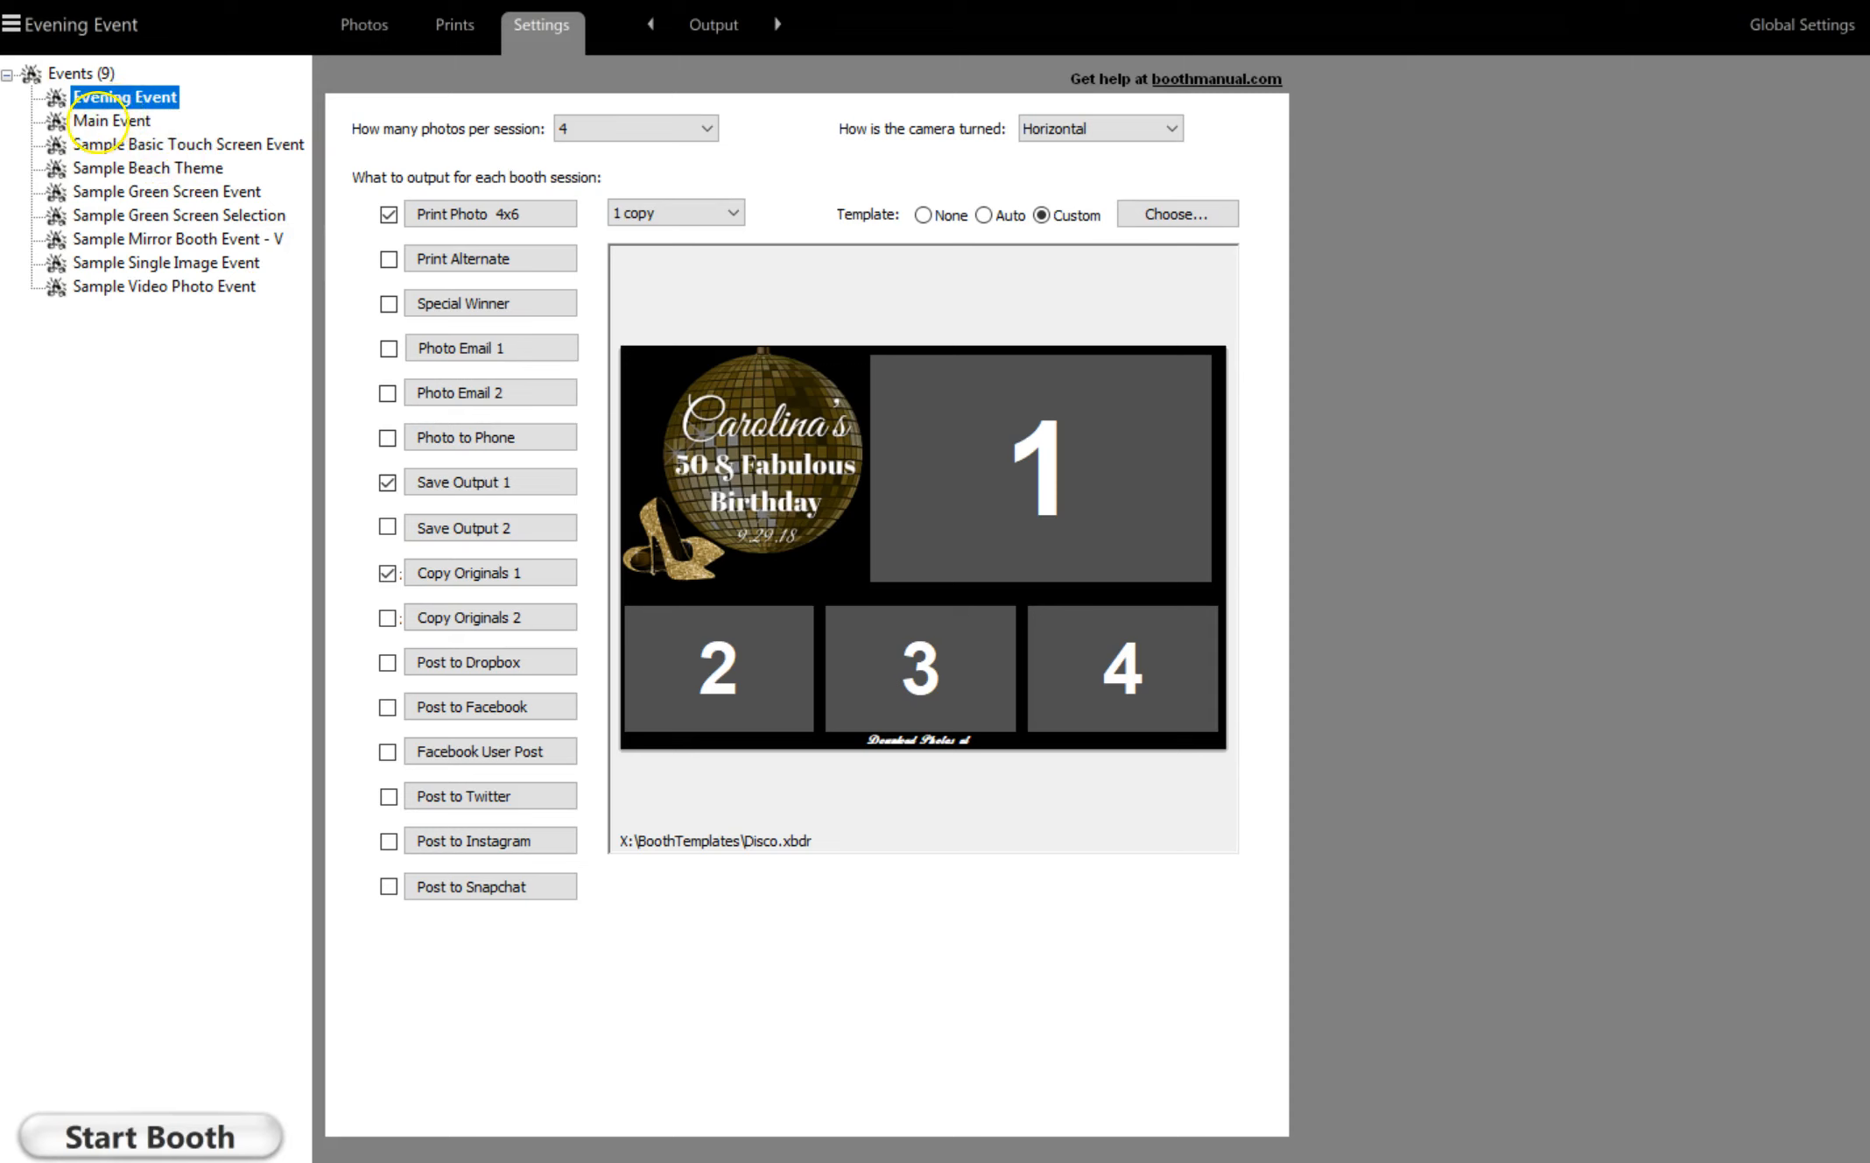
Rename the original Main Event as MOrning Event
double_click(98, 122)
type("MOrning Event")
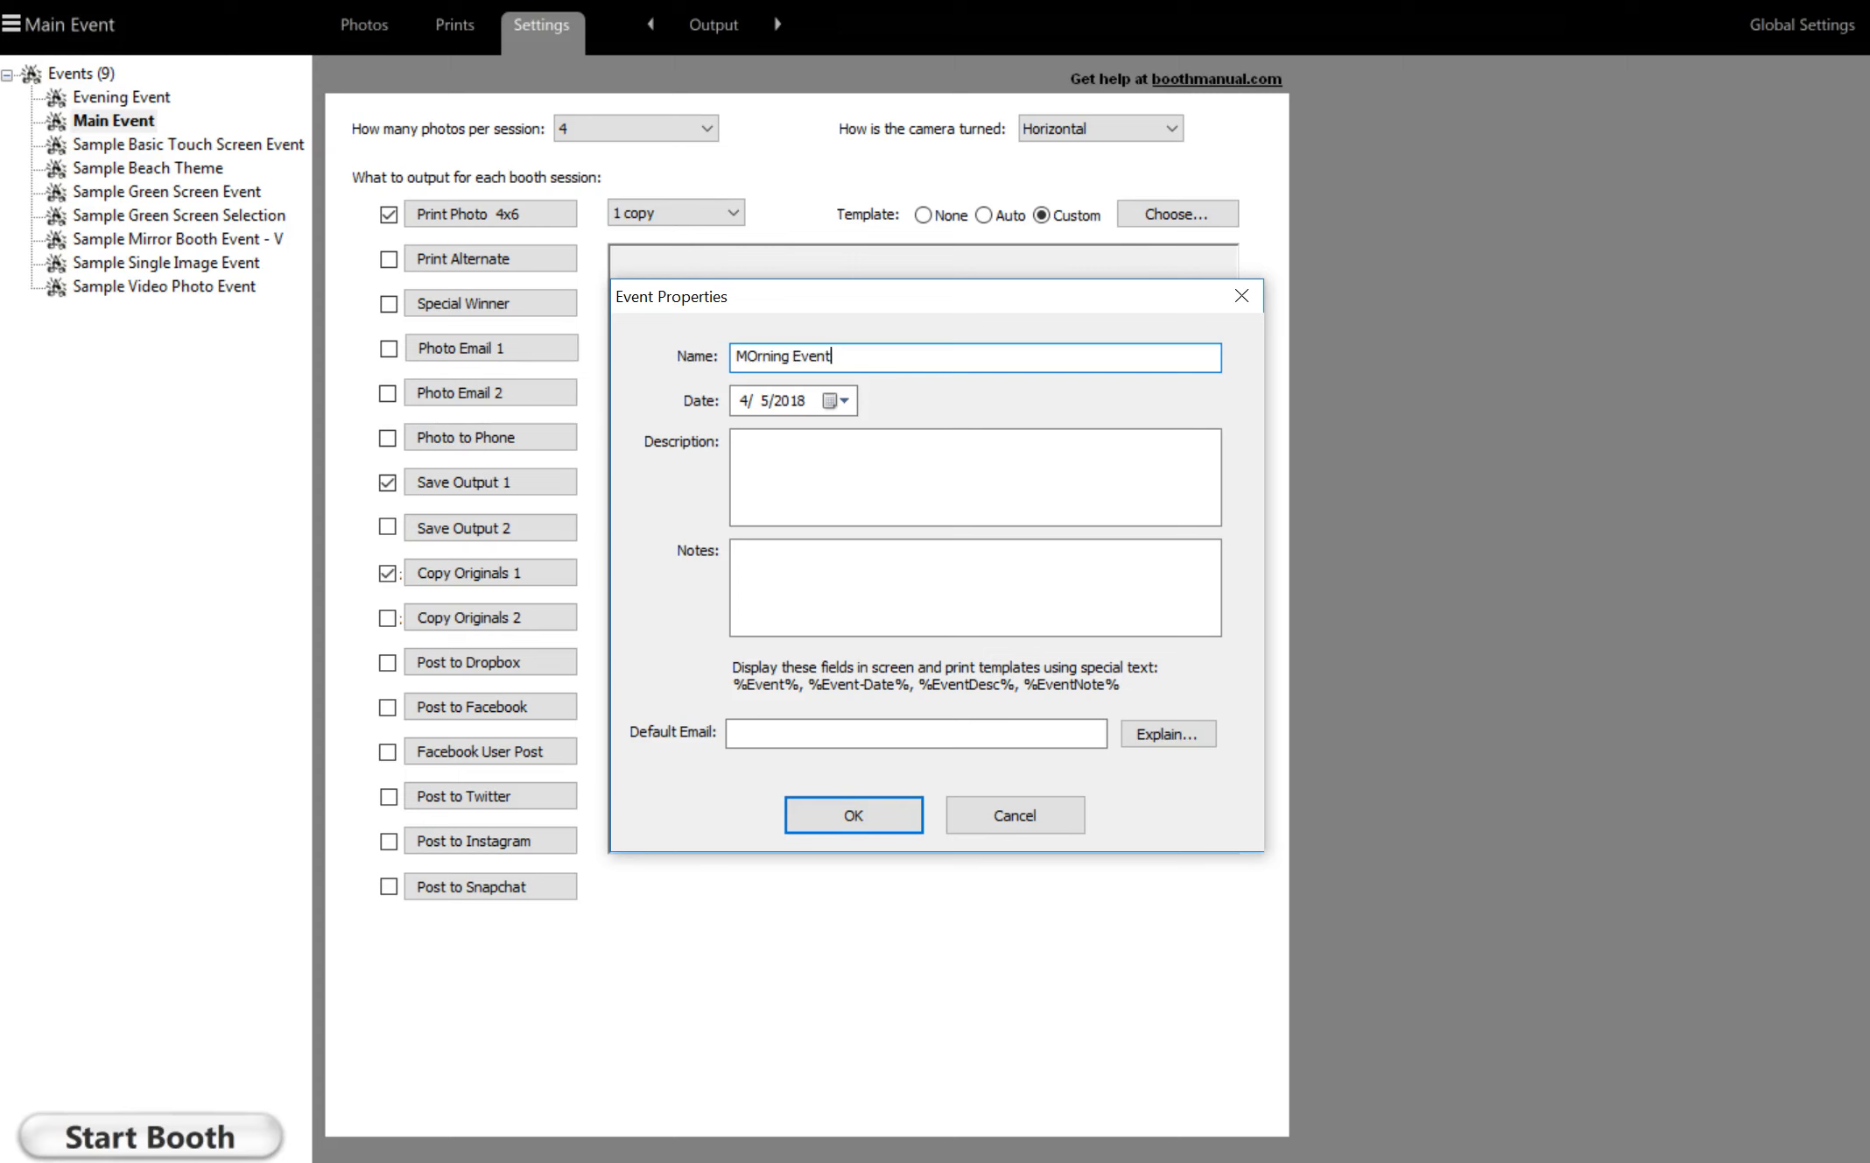
key("Return")
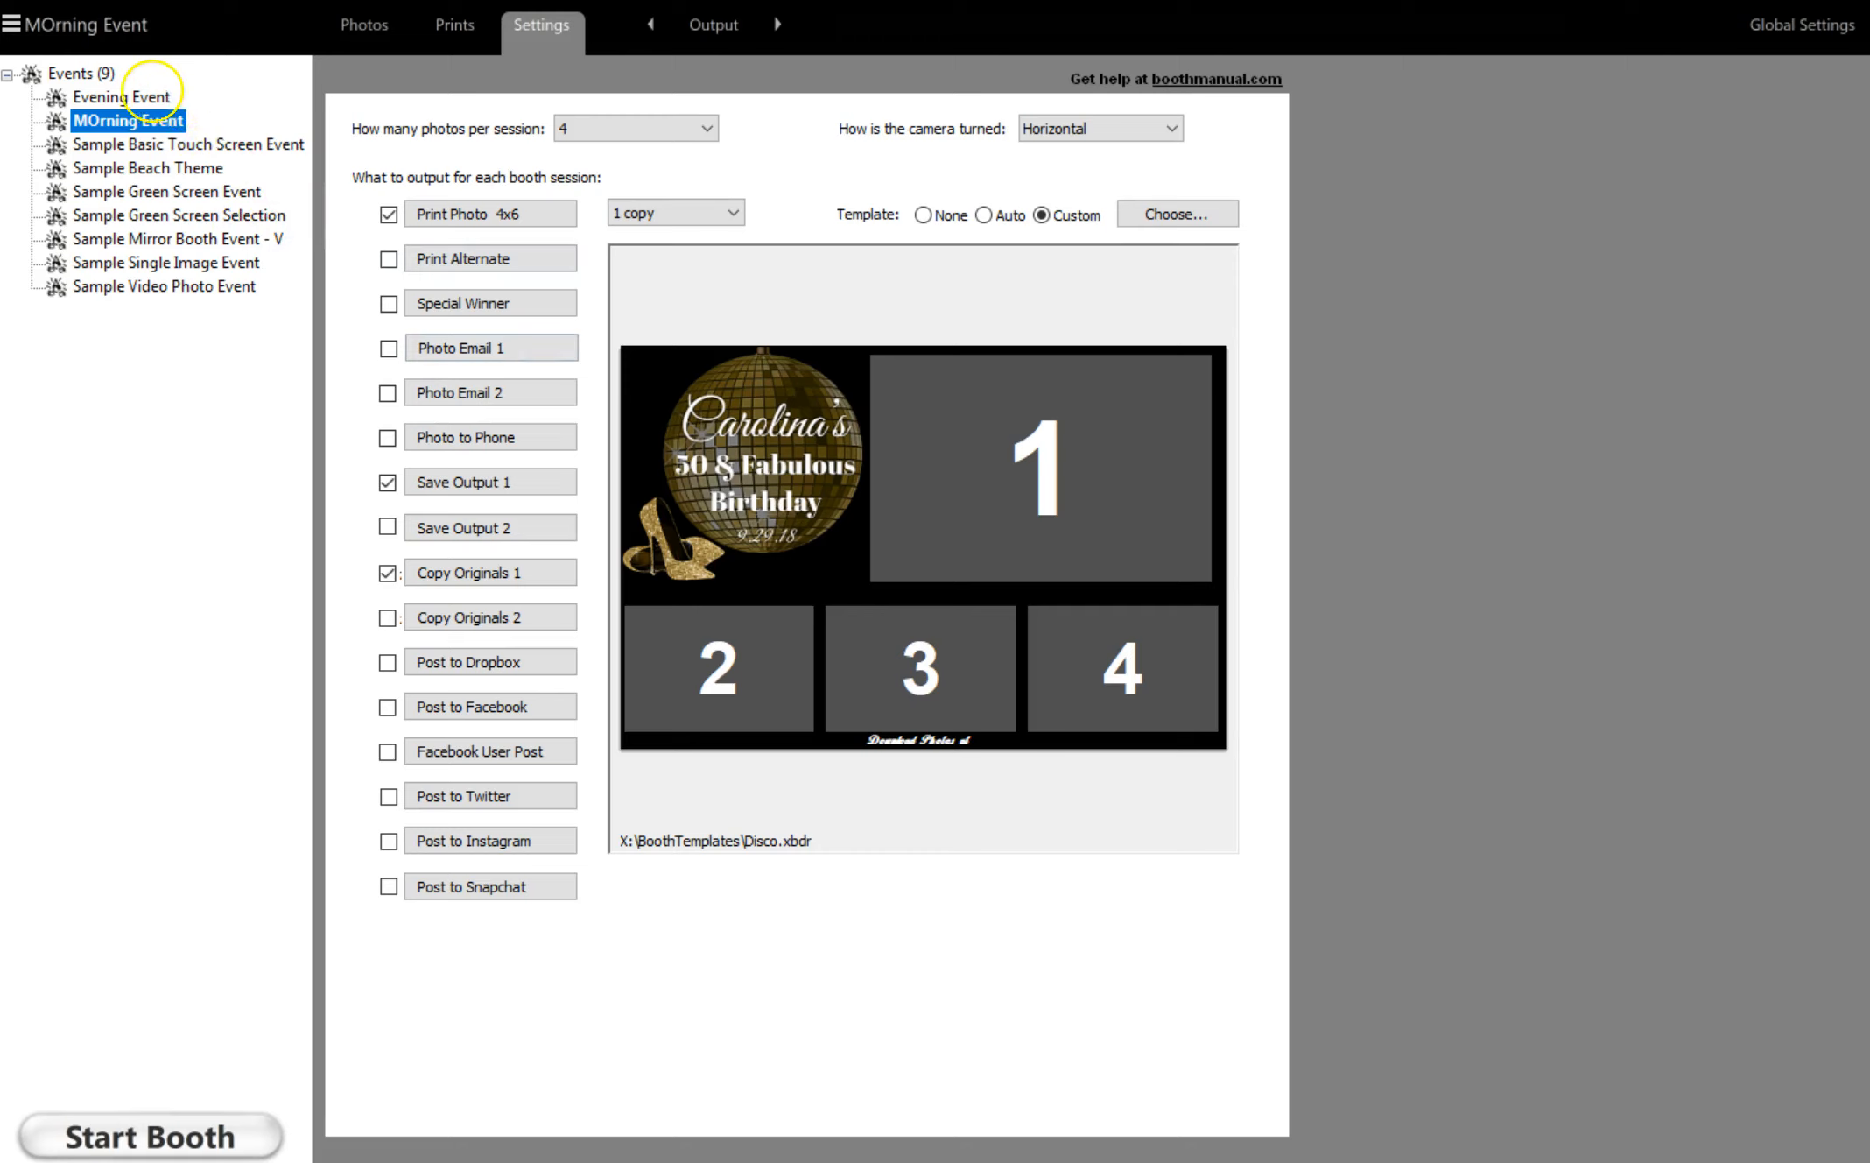
Assign the Christmas 1 template to Evening Event and update its photos per session to match
left_click(135, 95)
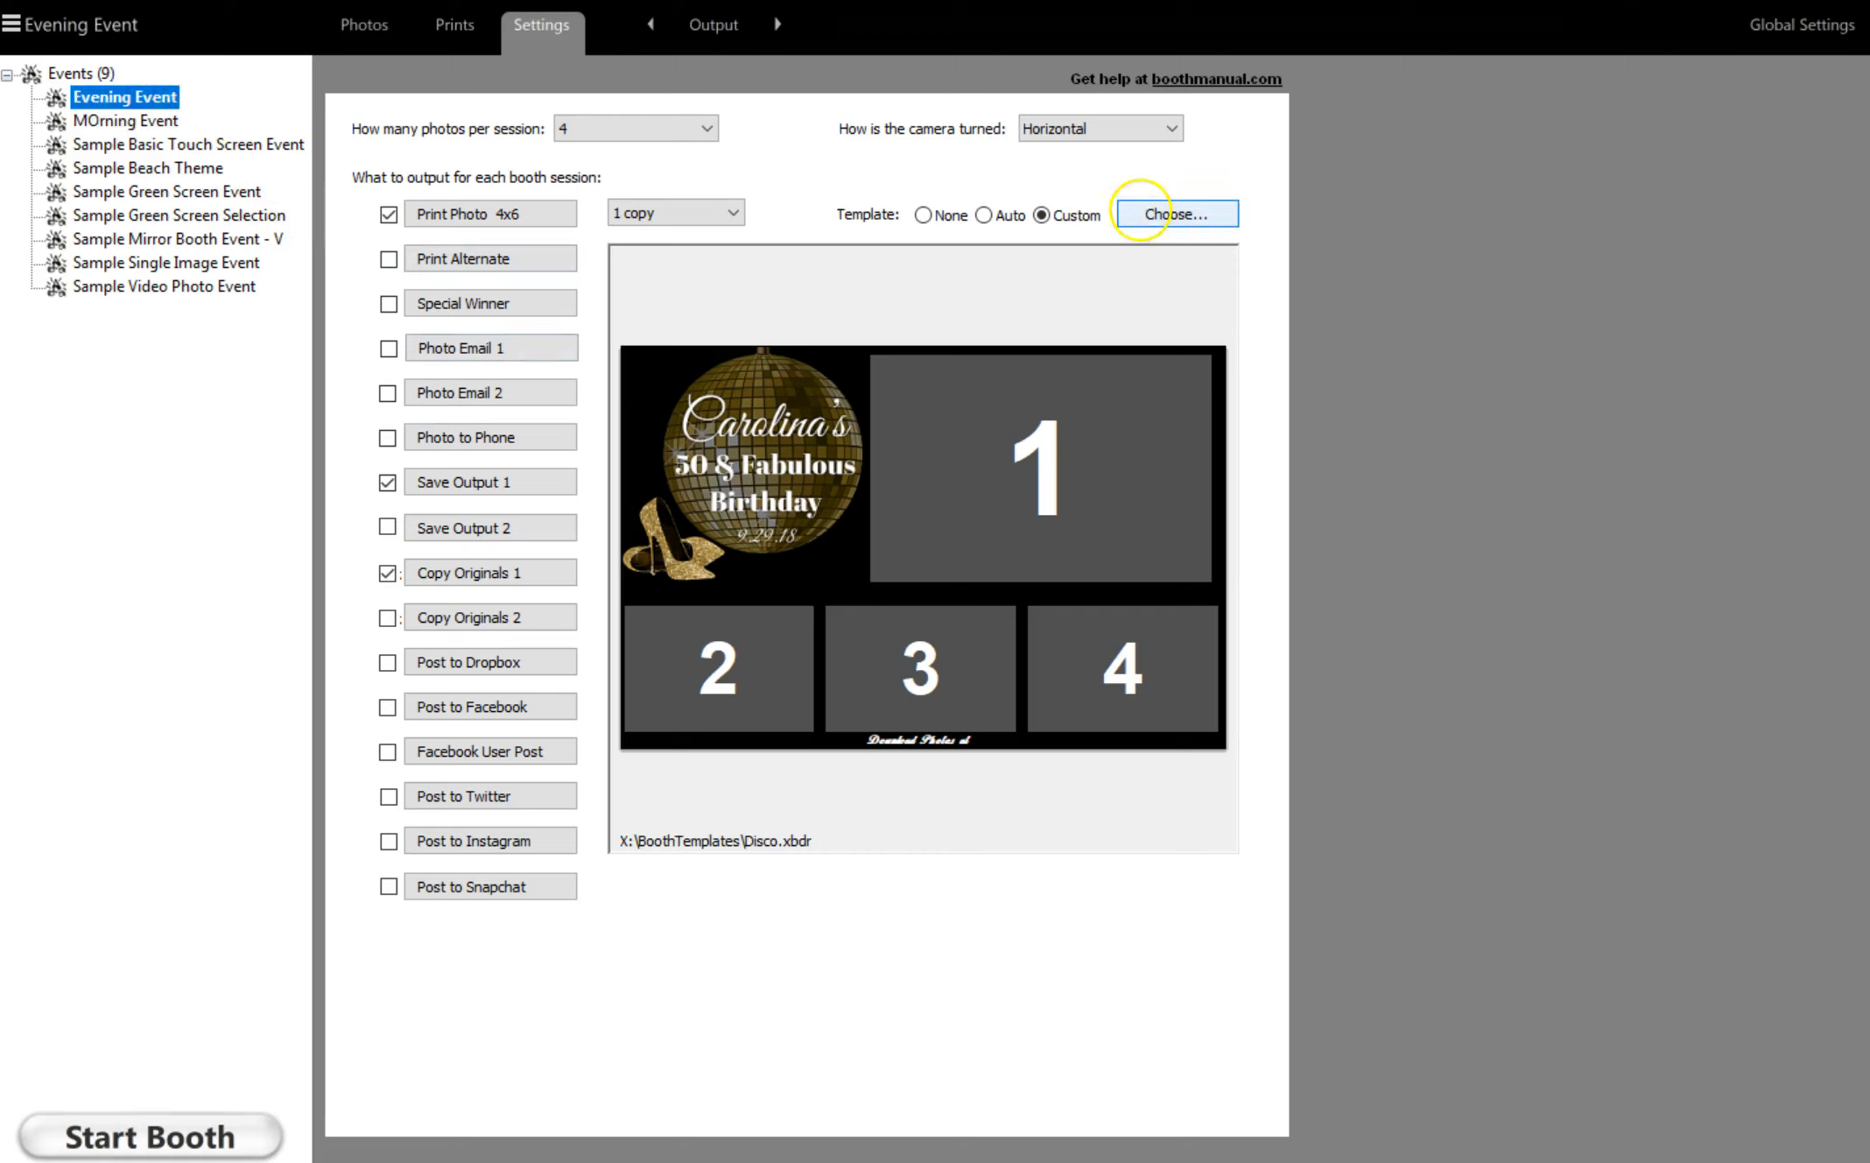
left_click(1141, 211)
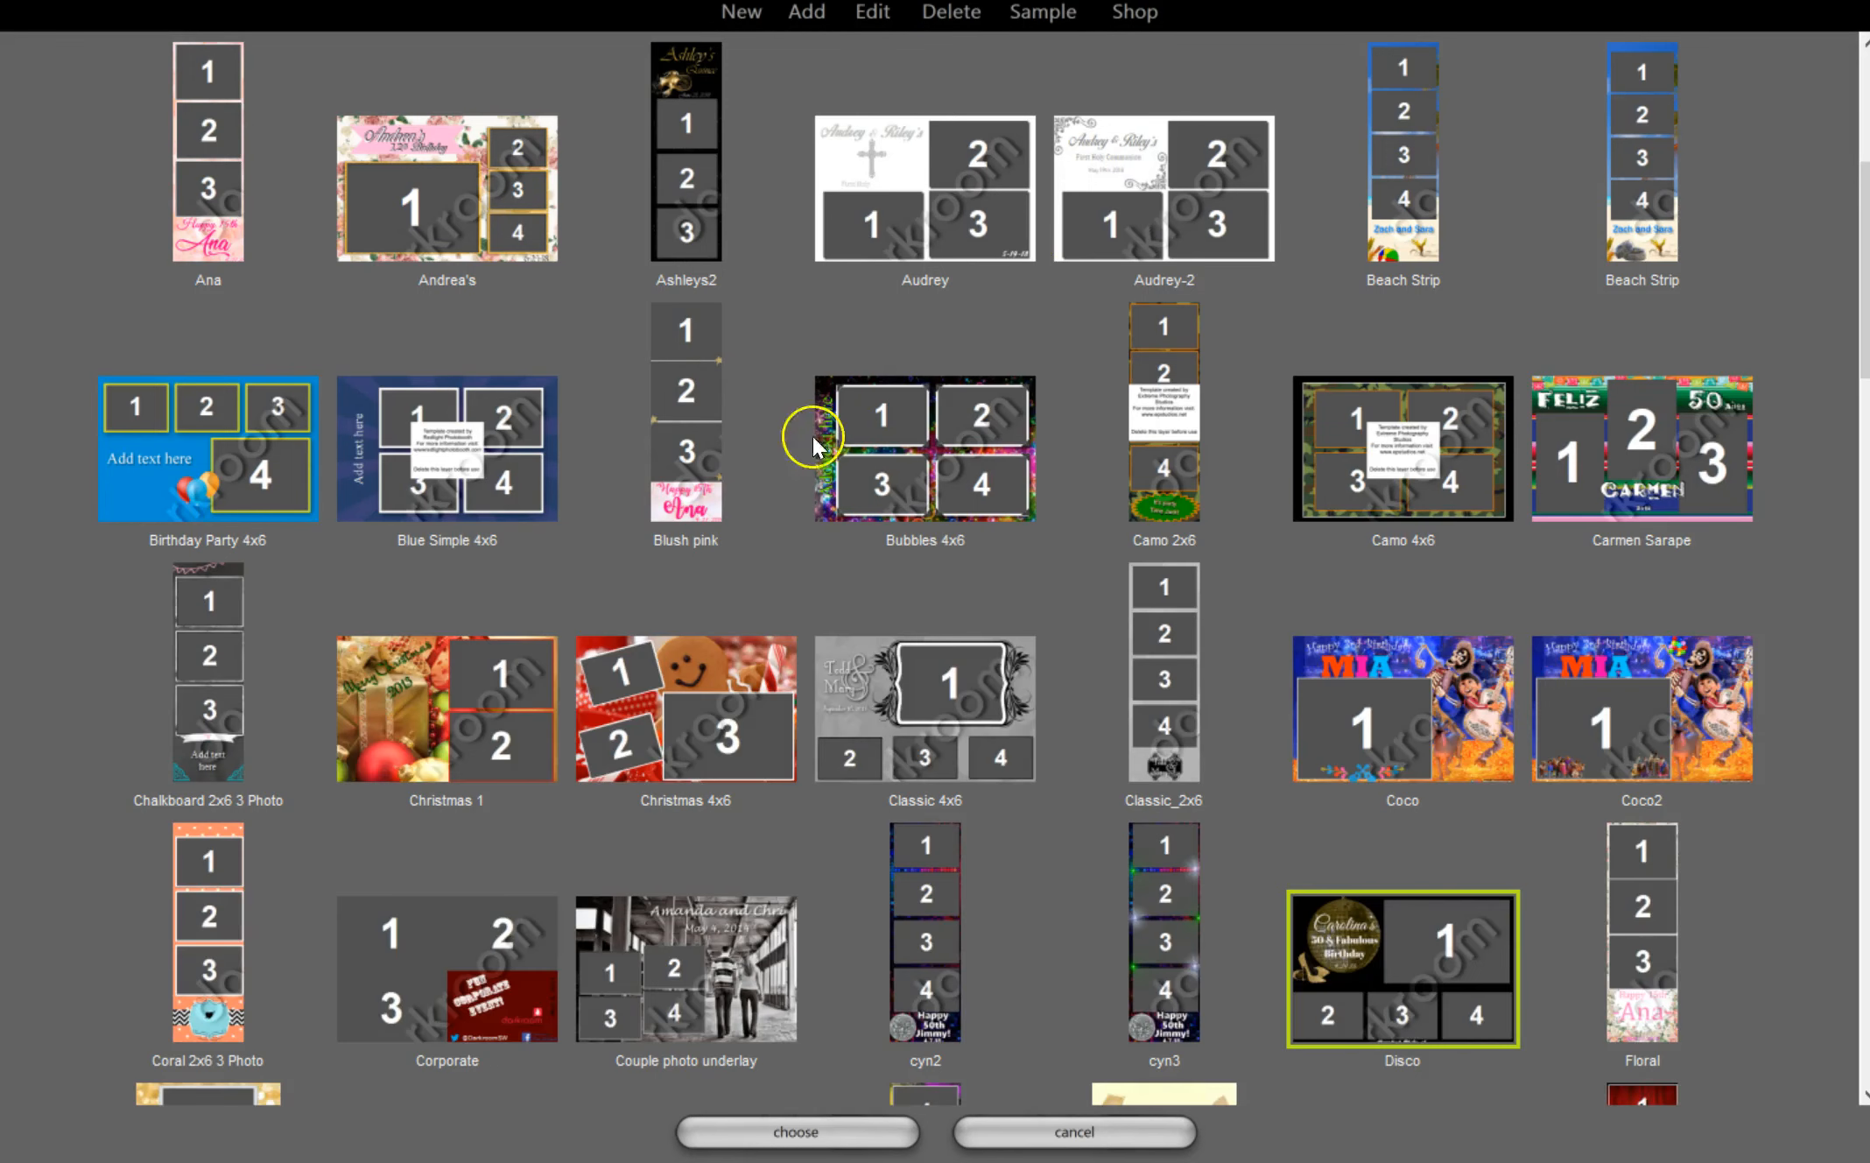
left_click(514, 696)
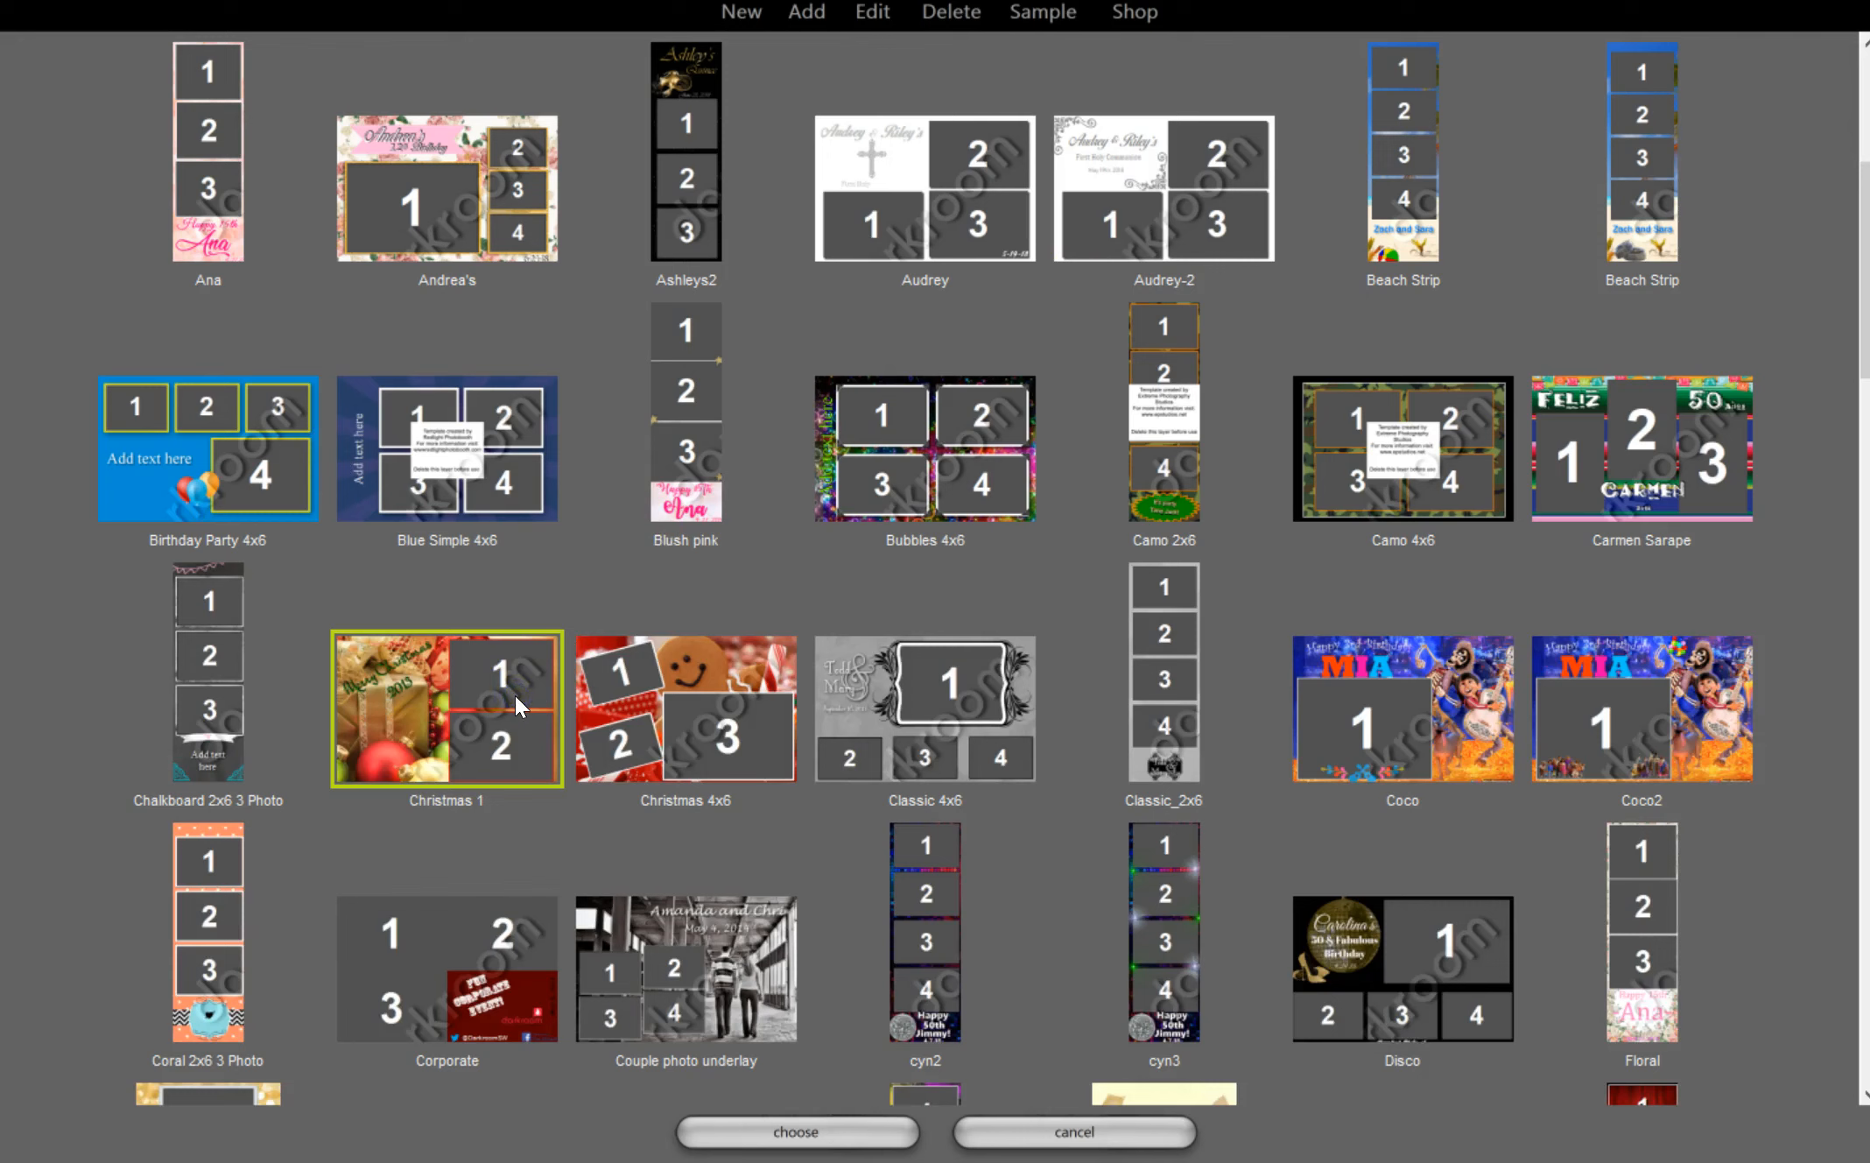
left_click(792, 1132)
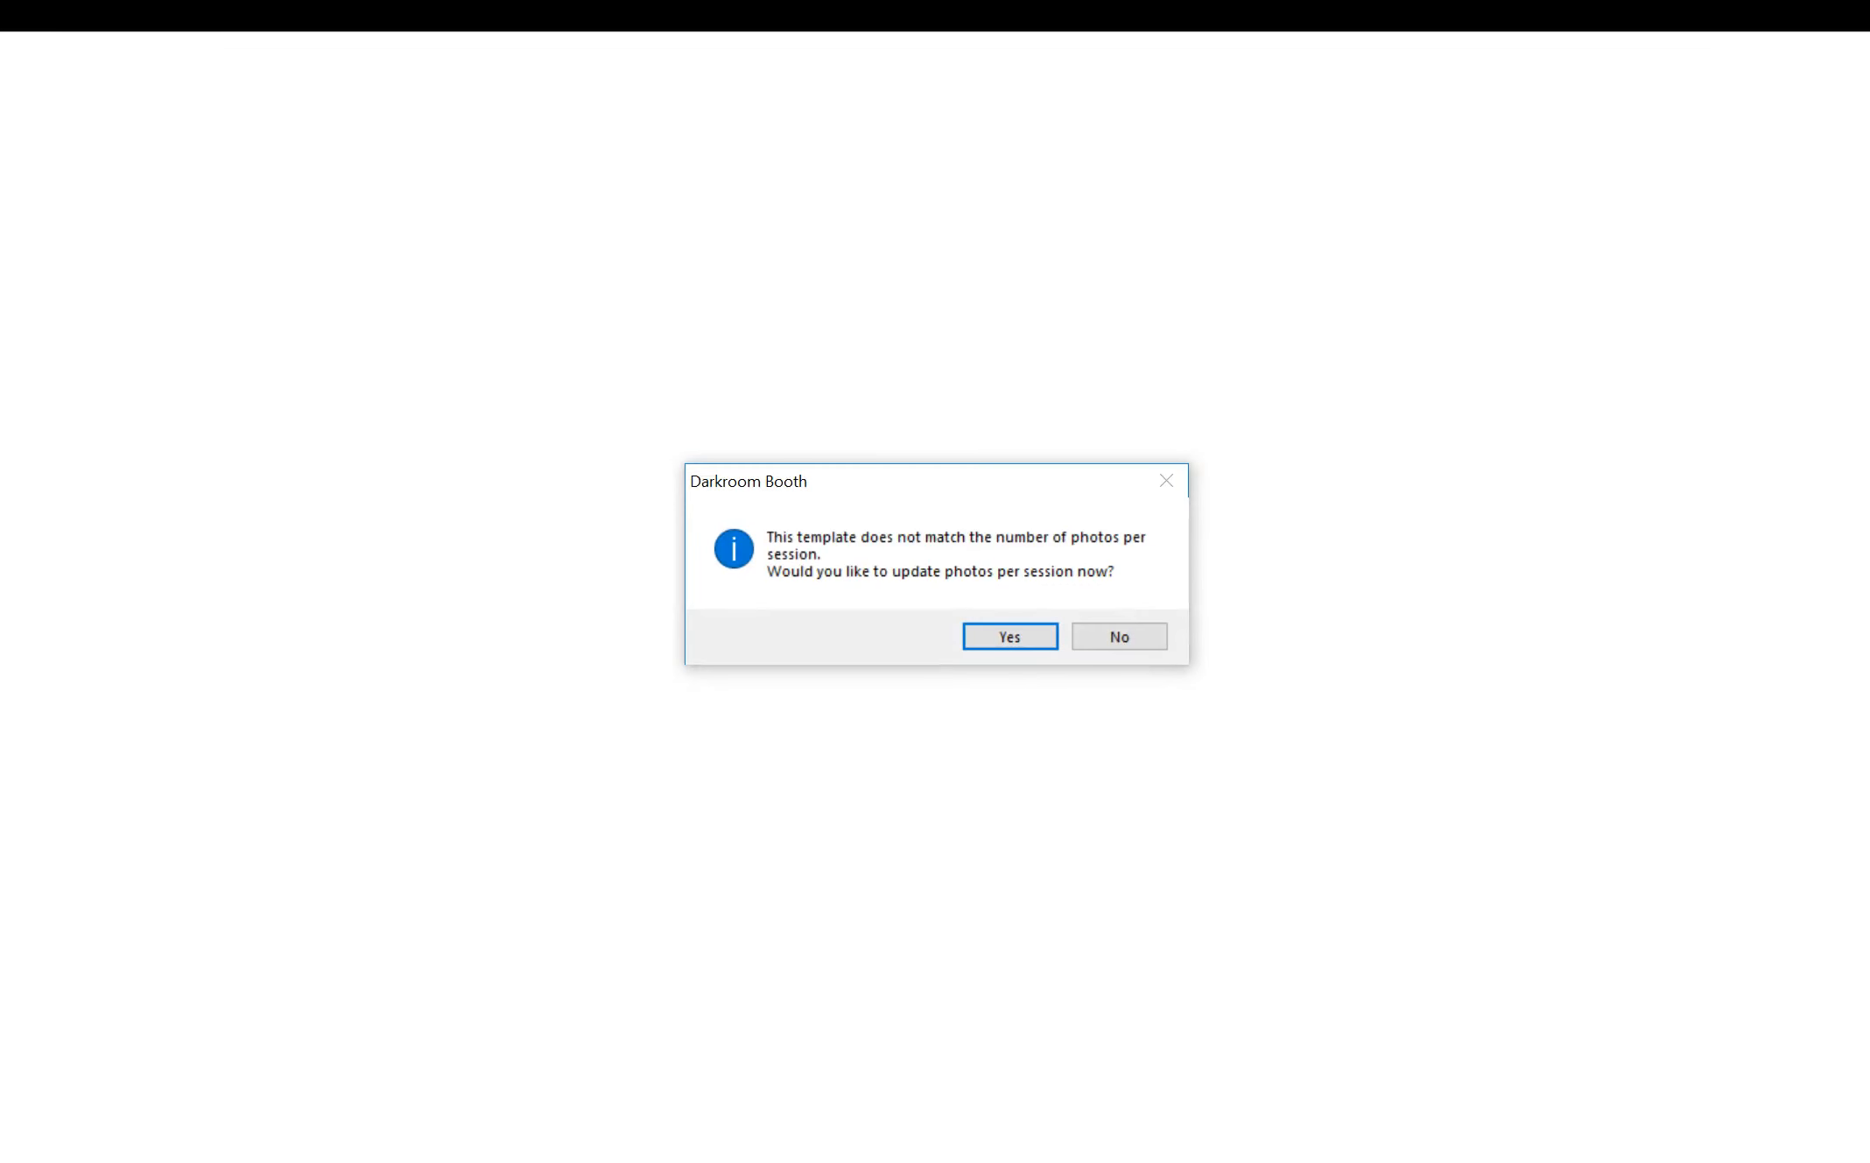
left_click(994, 646)
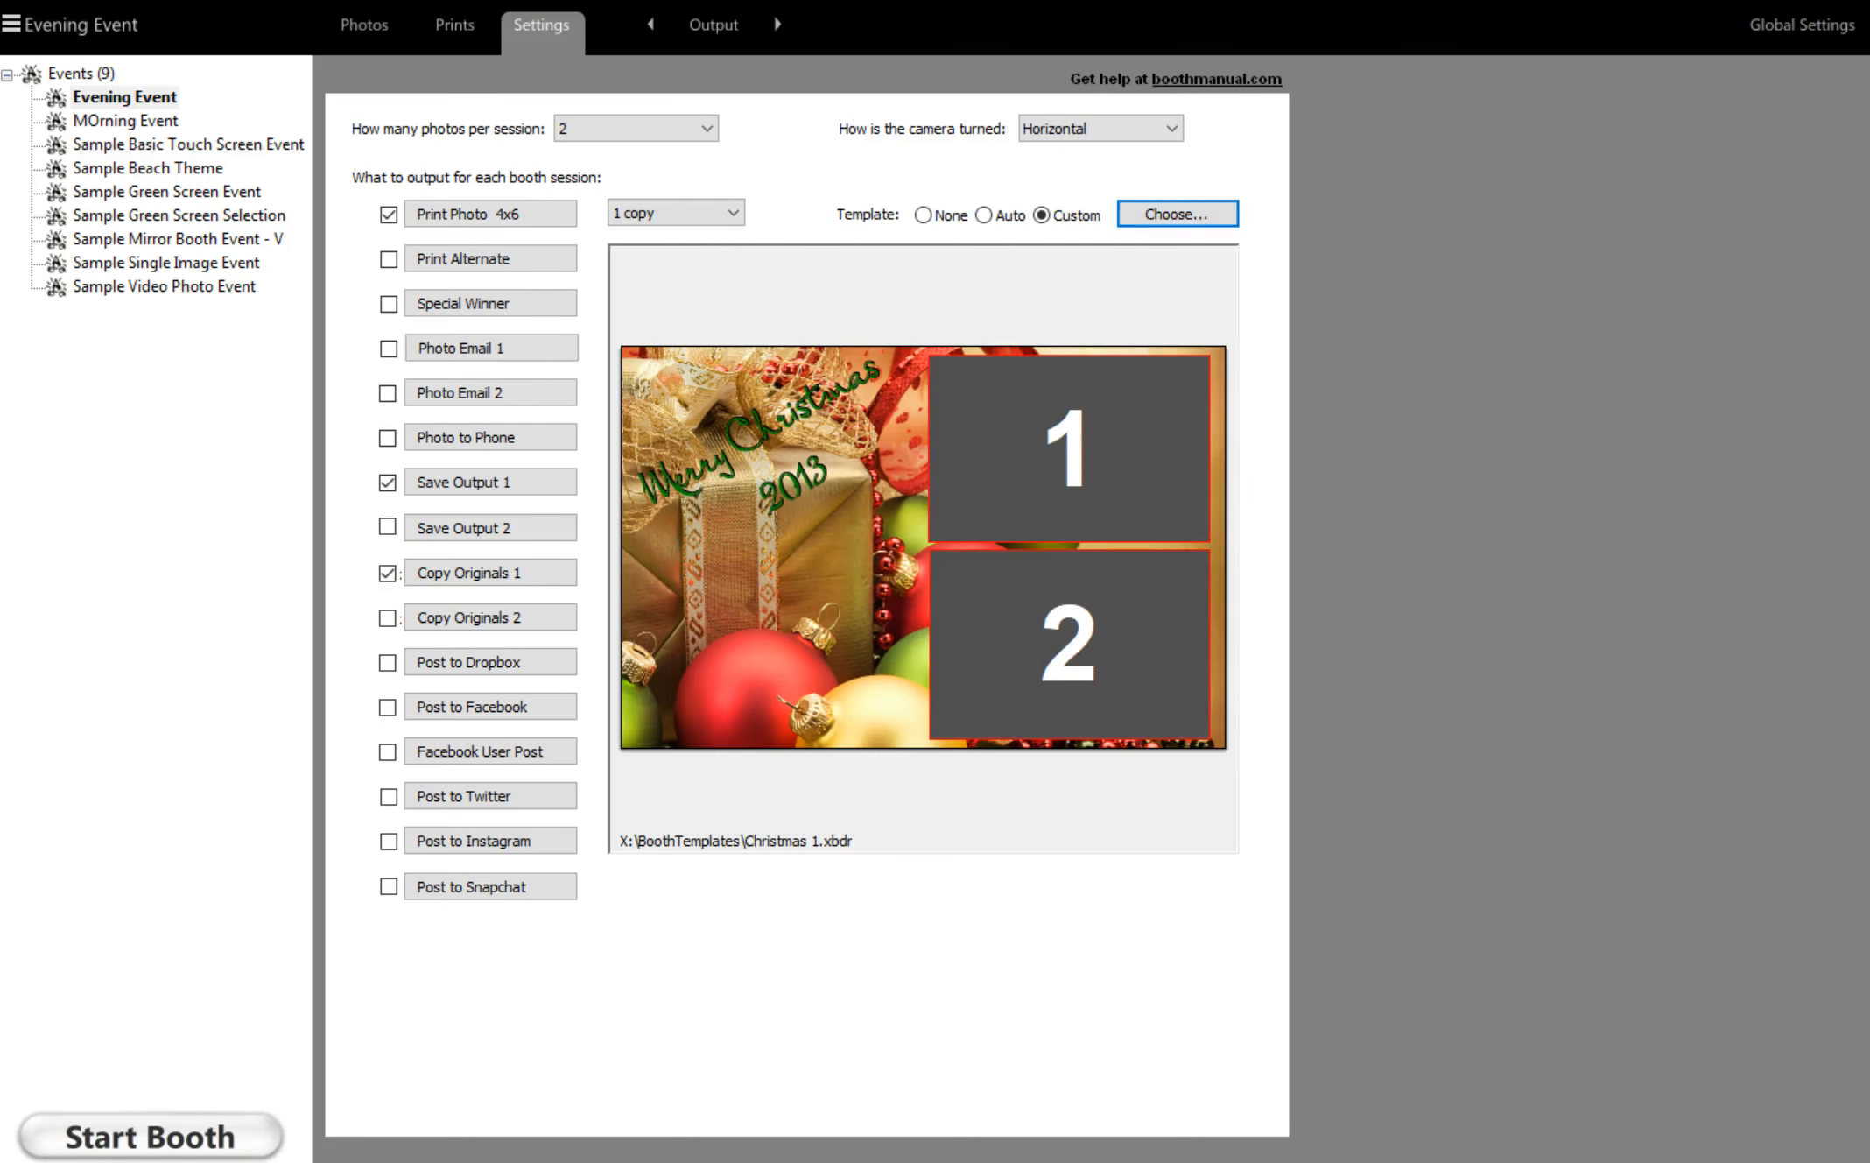
Check the photos-per-session options, and compare the settings and templates of Evening Event, MOrning Event and the first two sample events
left_click(664, 125)
left_click(425, 109)
left_click(128, 120)
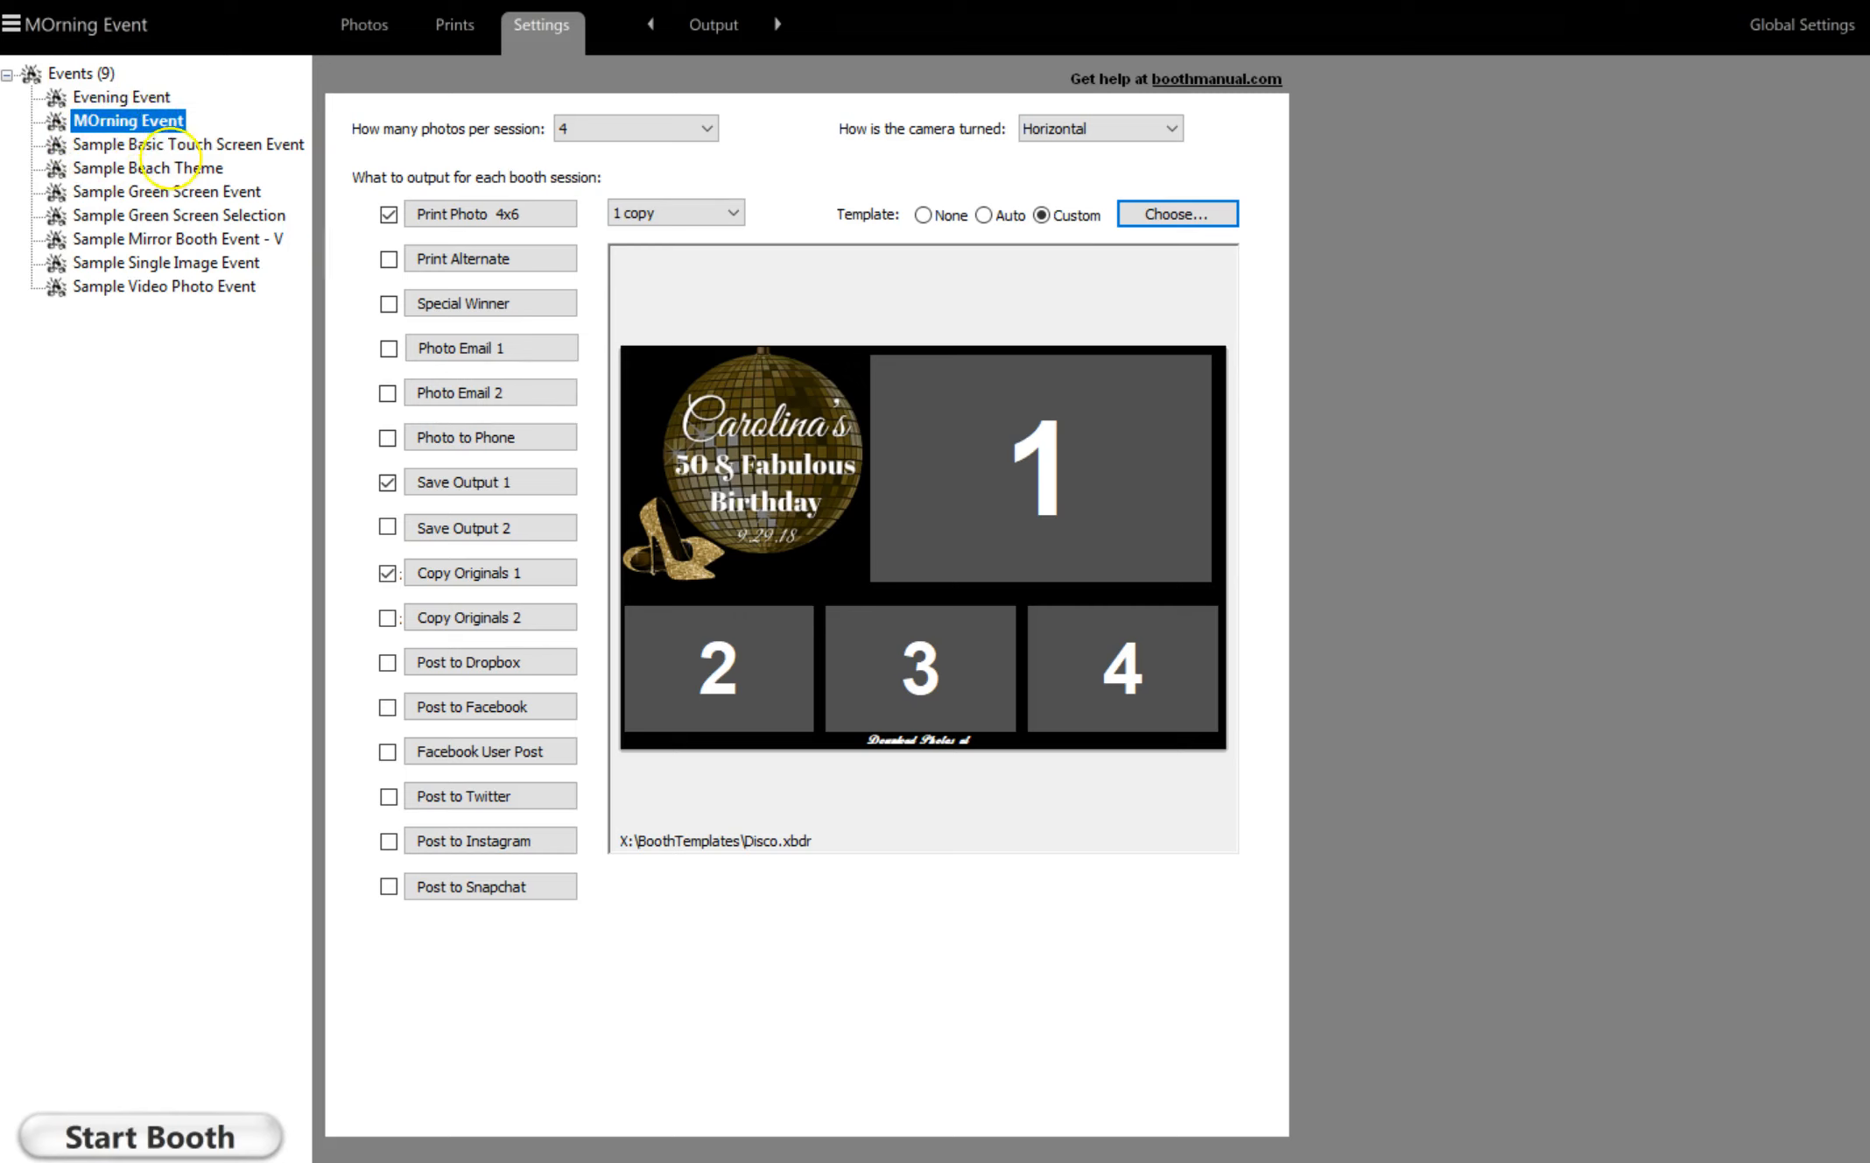
left_click(140, 97)
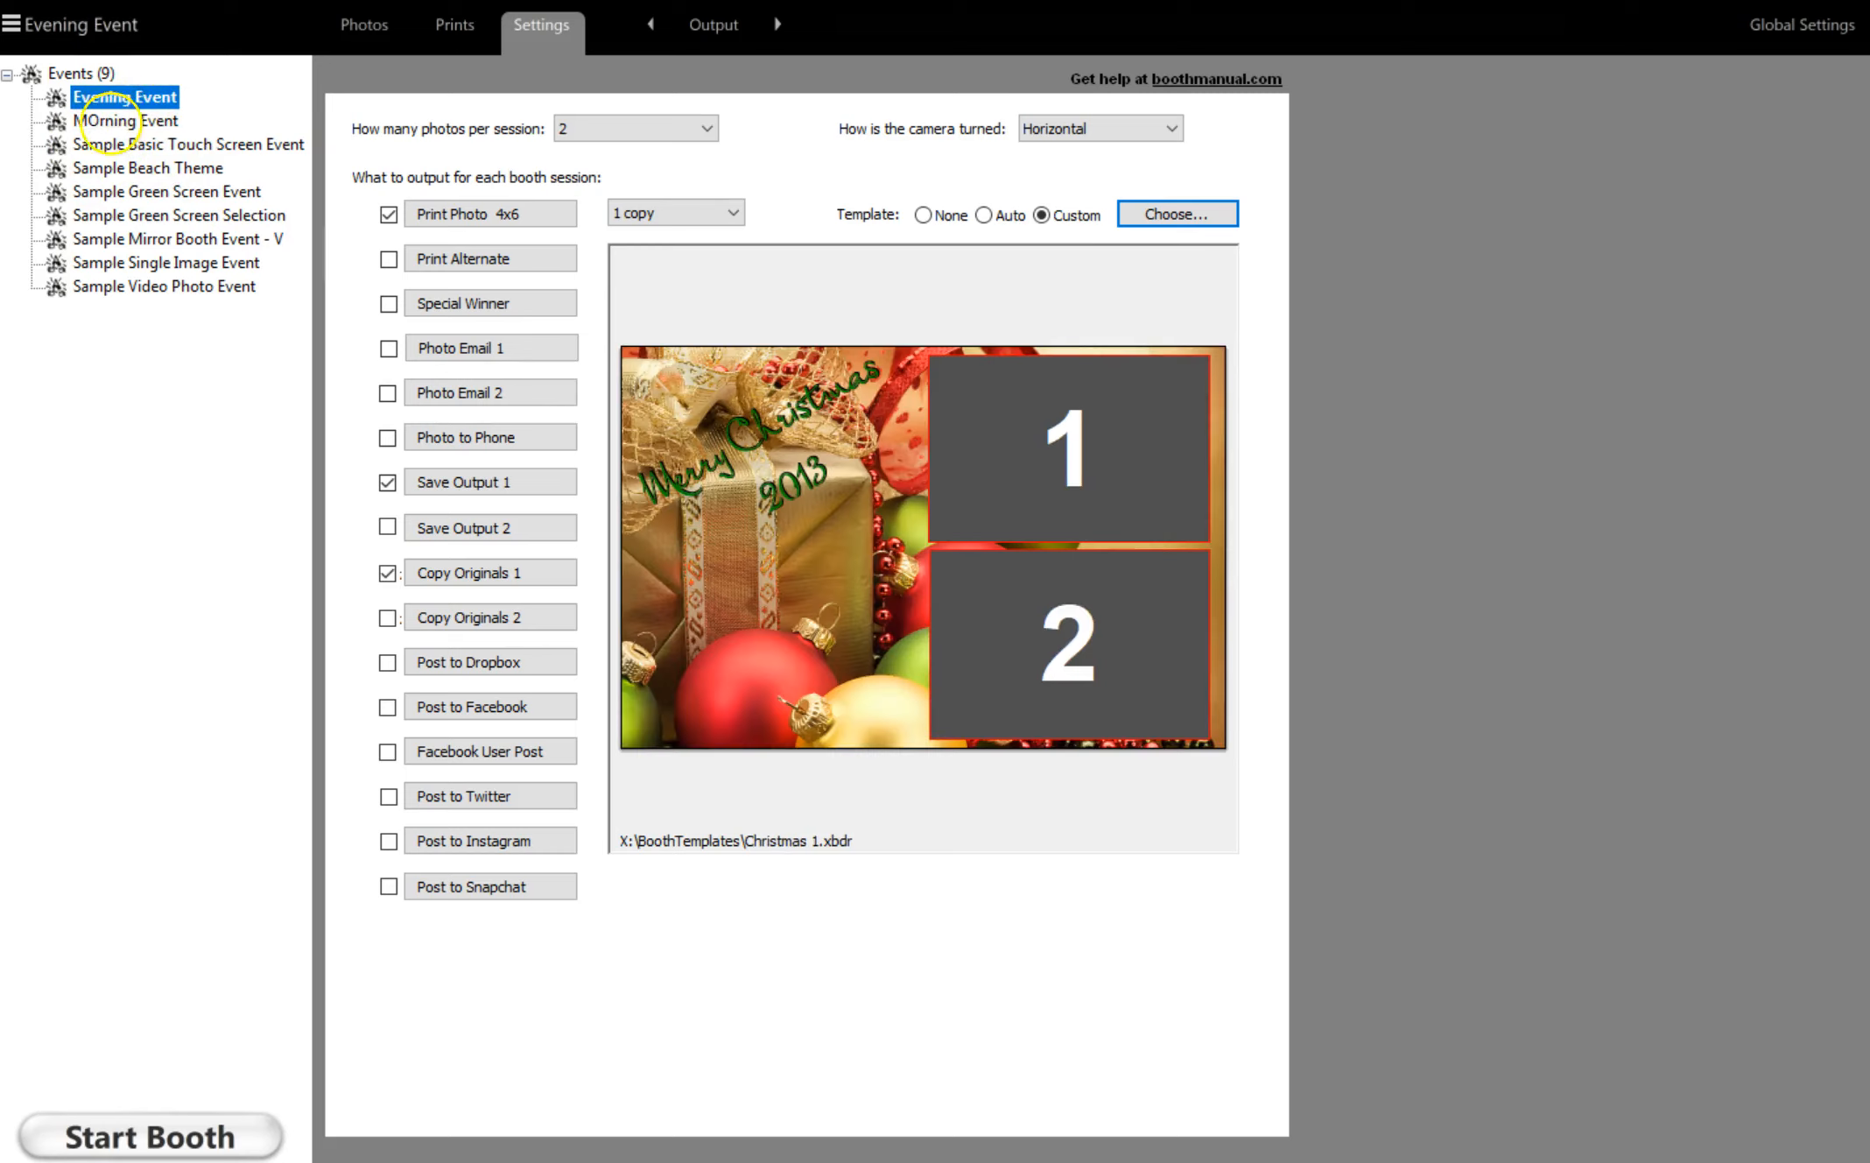
left_click(127, 170)
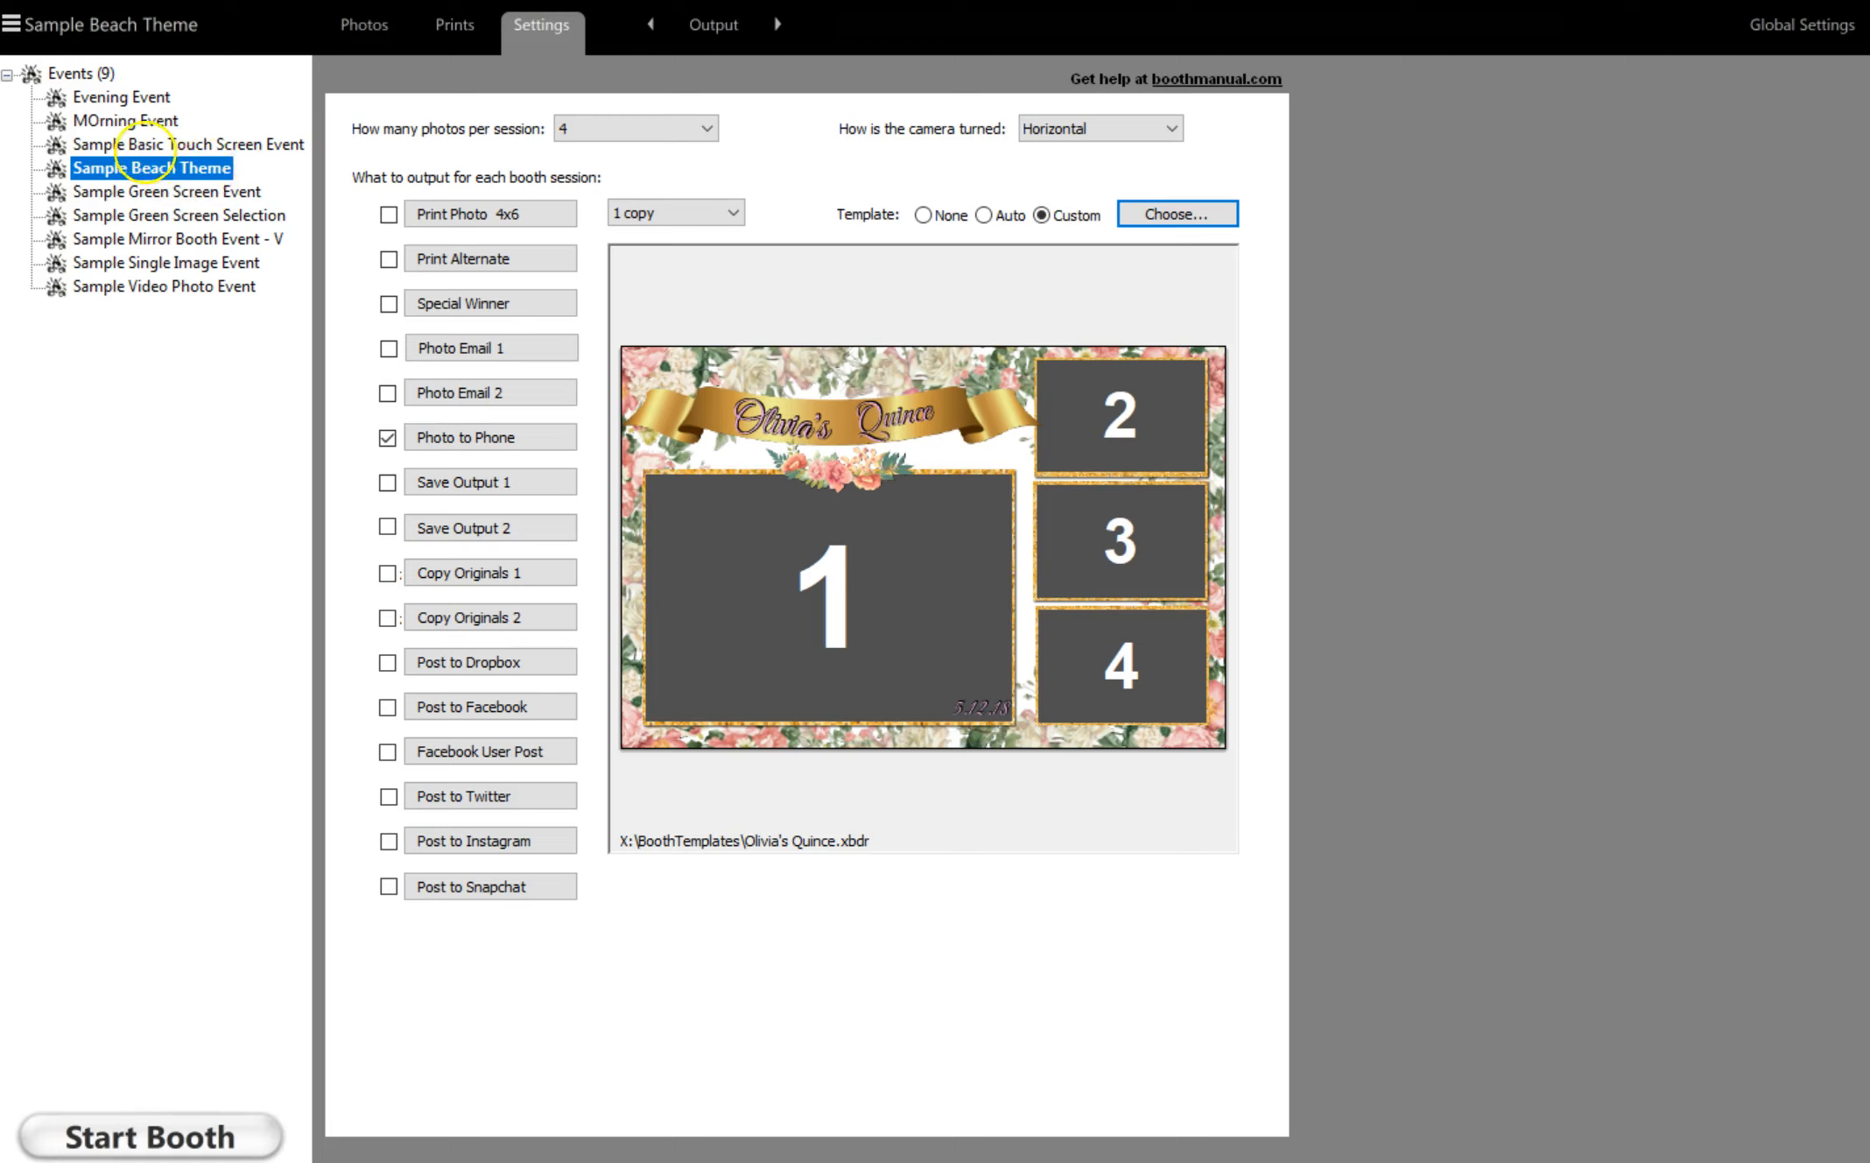
left_click(119, 142)
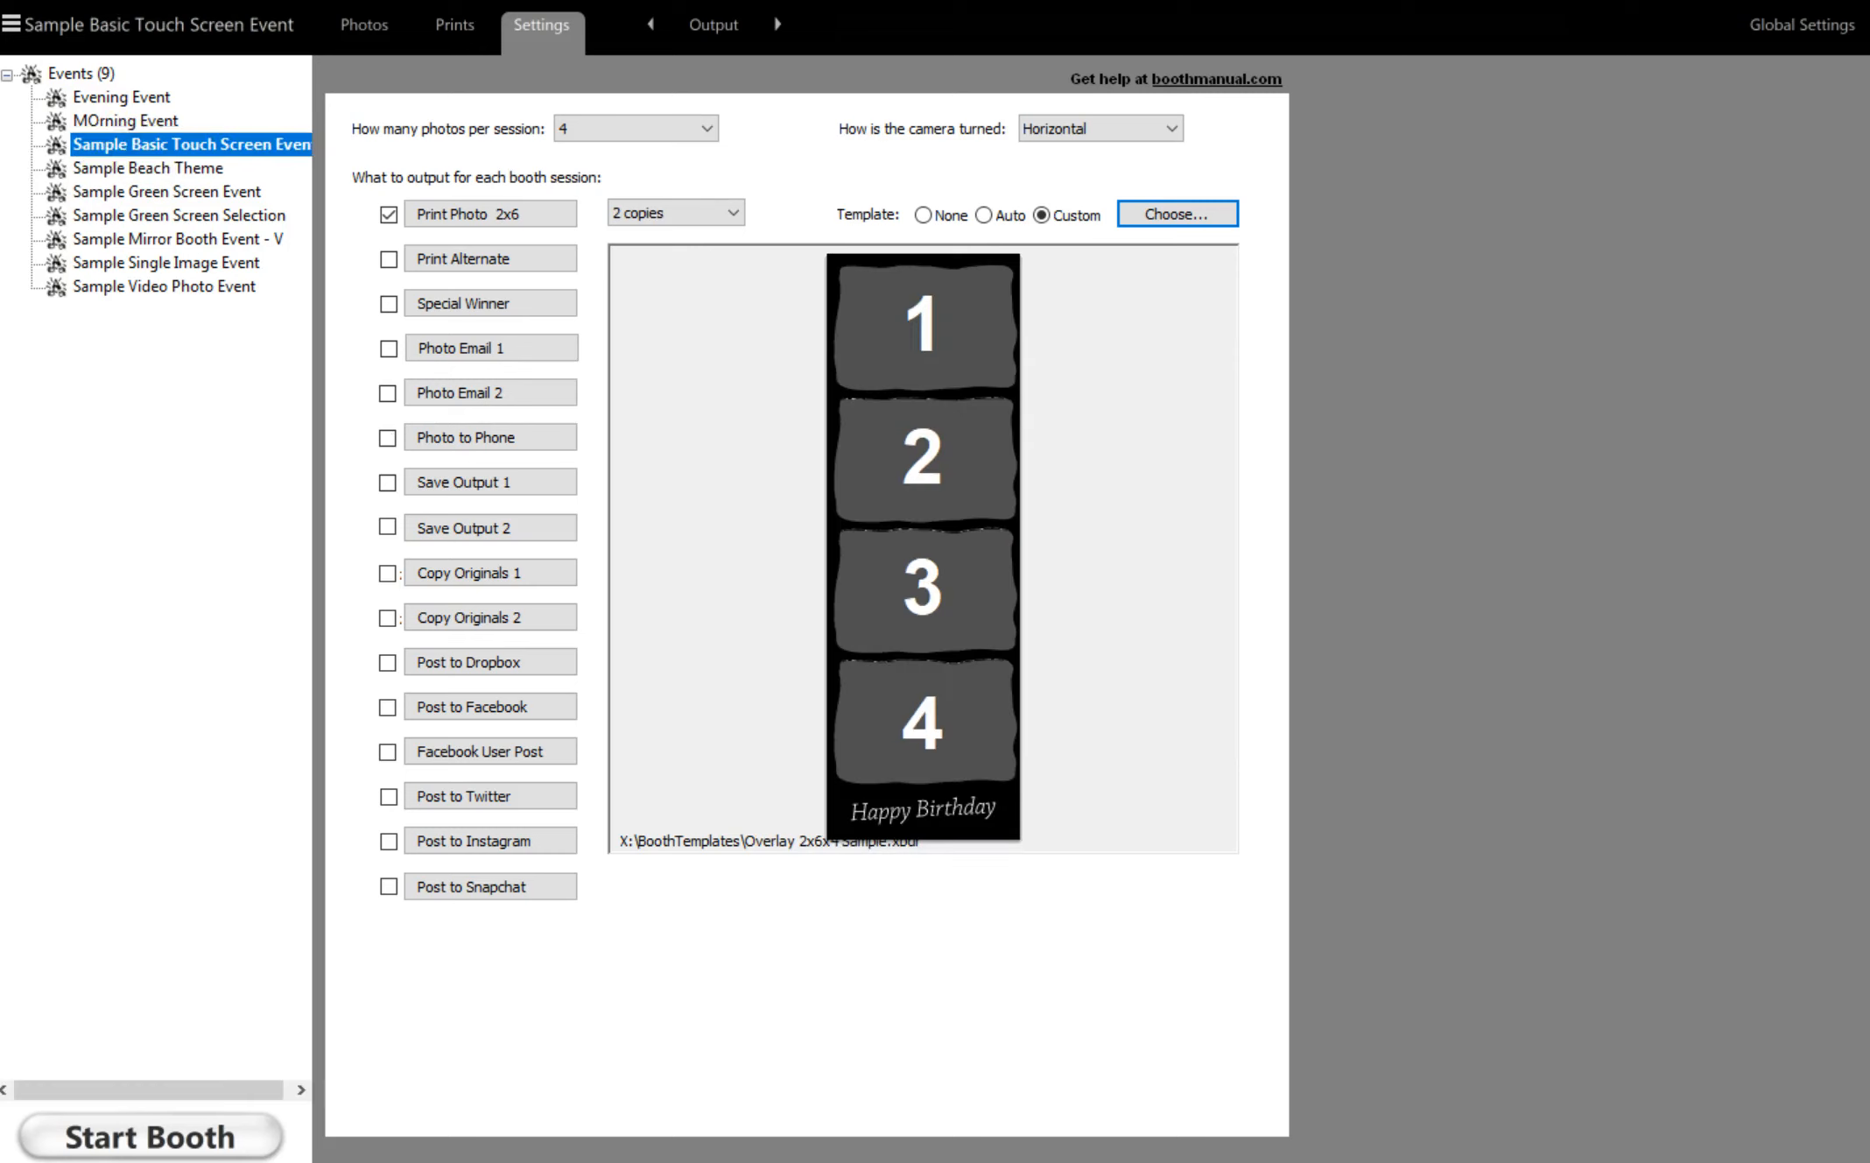
left_click(118, 97)
left_click(113, 120)
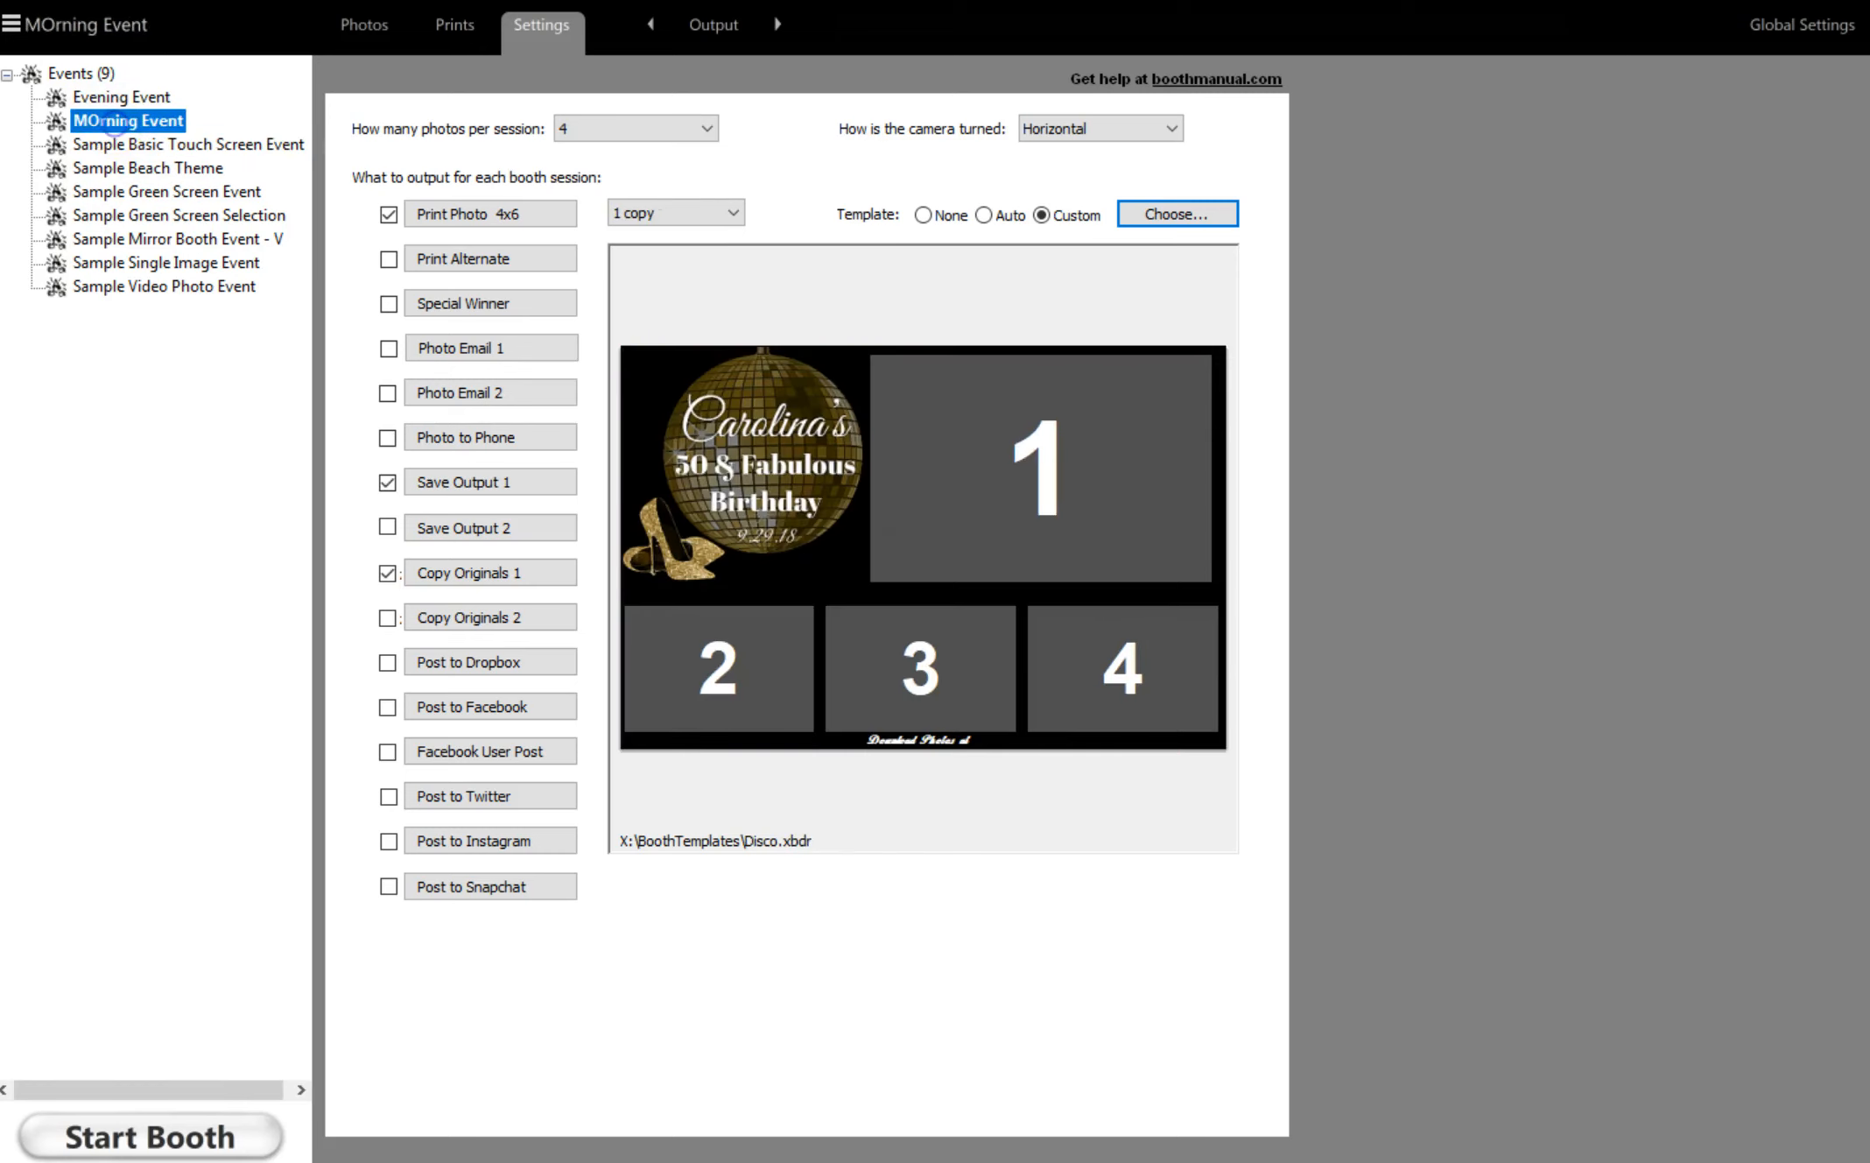